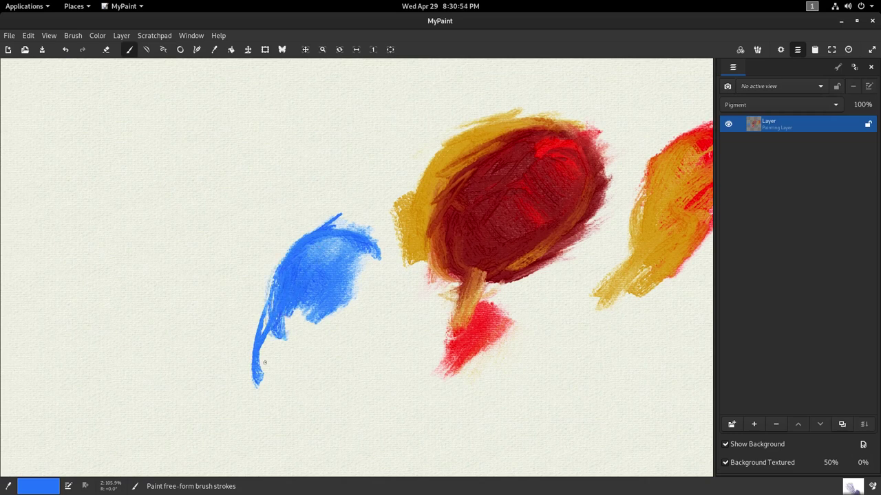
# Paint a large tilted blue oval on the blank canvas above the existing blue patch.
pyautogui.moveTo(252, 199)
pyautogui.mouseDown()
pyautogui.moveTo(309, 257)
pyautogui.moveTo(313, 356)
pyautogui.mouseUp()
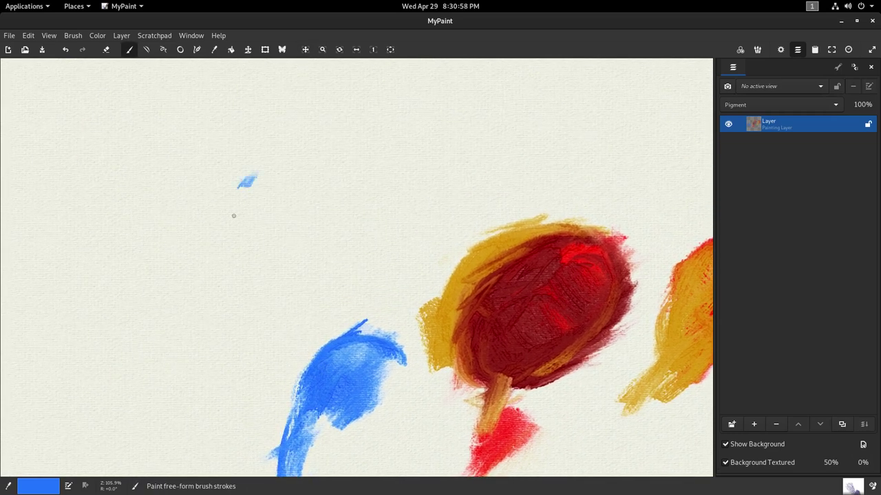
pyautogui.moveTo(233, 216)
pyautogui.mouseDown()
pyautogui.moveTo(291, 157)
pyautogui.moveTo(256, 198)
pyautogui.moveTo(360, 152)
pyautogui.moveTo(309, 176)
pyautogui.moveTo(362, 222)
pyautogui.moveTo(366, 165)
pyautogui.moveTo(324, 254)
pyautogui.moveTo(296, 281)
pyautogui.moveTo(219, 272)
pyautogui.moveTo(217, 228)
pyautogui.moveTo(209, 253)
pyautogui.moveTo(255, 222)
pyautogui.moveTo(244, 179)
pyautogui.moveTo(274, 215)
pyautogui.moveTo(278, 145)
pyautogui.moveTo(305, 174)
pyautogui.moveTo(311, 138)
pyautogui.moveTo(263, 165)
pyautogui.moveTo(372, 176)
pyautogui.moveTo(367, 169)
pyautogui.moveTo(346, 248)
pyautogui.moveTo(235, 295)
pyautogui.moveTo(218, 282)
pyautogui.moveTo(223, 291)
pyautogui.moveTo(216, 222)
pyautogui.moveTo(228, 292)
pyautogui.moveTo(286, 165)
pyautogui.moveTo(231, 263)
pyautogui.moveTo(229, 199)
pyautogui.moveTo(222, 218)
pyautogui.moveTo(258, 284)
pyautogui.moveTo(351, 221)
pyautogui.moveTo(295, 224)
pyautogui.moveTo(291, 212)
pyautogui.moveTo(306, 191)
pyautogui.moveTo(289, 186)
pyautogui.moveTo(256, 212)
pyautogui.moveTo(243, 256)
pyautogui.moveTo(269, 229)
pyautogui.moveTo(297, 155)
pyautogui.moveTo(249, 195)
pyautogui.moveTo(247, 221)
pyautogui.moveTo(275, 190)
pyautogui.moveTo(319, 198)
pyautogui.moveTo(347, 176)
pyautogui.moveTo(317, 146)
pyautogui.moveTo(279, 180)
pyautogui.moveTo(331, 208)
pyautogui.moveTo(292, 236)
pyautogui.moveTo(354, 162)
pyautogui.moveTo(365, 162)
pyautogui.moveTo(359, 205)
pyautogui.moveTo(331, 256)
pyautogui.moveTo(313, 262)
pyautogui.moveTo(302, 259)
pyautogui.moveTo(365, 165)
pyautogui.moveTo(351, 227)
pyautogui.moveTo(313, 261)
pyautogui.moveTo(289, 200)
pyautogui.moveTo(268, 247)
pyautogui.moveTo(309, 172)
pyautogui.moveTo(251, 184)
pyautogui.moveTo(269, 173)
pyautogui.moveTo(258, 276)
pyautogui.moveTo(285, 285)
pyautogui.moveTo(304, 264)
pyautogui.moveTo(244, 271)
pyautogui.mouseUp()
pyautogui.moveTo(374, 203)
pyautogui.mouseDown()
pyautogui.moveTo(379, 170)
pyautogui.moveTo(366, 185)
pyautogui.moveTo(368, 231)
pyautogui.moveTo(381, 202)
pyautogui.moveTo(314, 275)
pyautogui.moveTo(337, 259)
pyautogui.moveTo(338, 267)
pyautogui.moveTo(229, 294)
pyautogui.moveTo(308, 278)
pyautogui.moveTo(264, 300)
pyautogui.moveTo(348, 195)
pyautogui.moveTo(362, 221)
pyautogui.moveTo(286, 166)
pyautogui.moveTo(366, 150)
pyautogui.moveTo(238, 204)
pyautogui.moveTo(318, 136)
pyautogui.mouseUp()
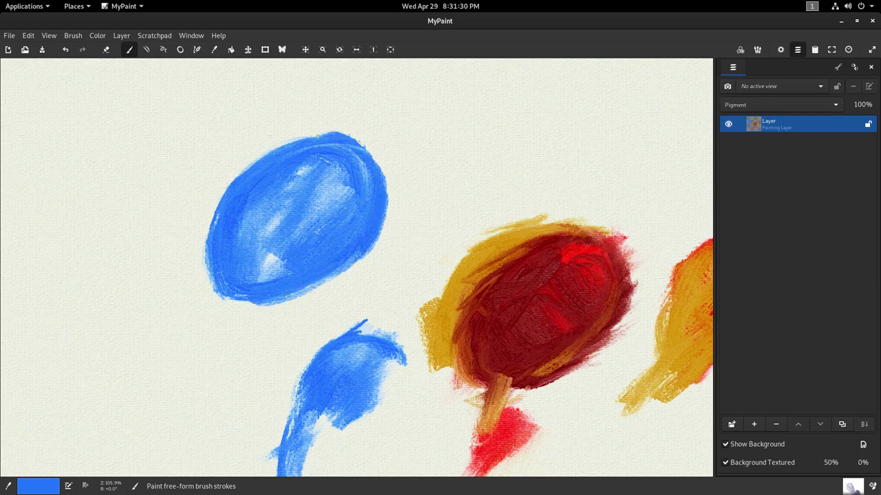
# Cover the pale gaps inside the blue oval with more blue strokes to make an even solid fill.
pyautogui.moveTo(237, 190)
pyautogui.mouseDown()
pyautogui.moveTo(262, 204)
pyautogui.moveTo(249, 299)
pyautogui.mouseUp()
pyautogui.moveTo(305, 265)
pyautogui.mouseDown()
pyautogui.moveTo(218, 275)
pyautogui.moveTo(328, 221)
pyautogui.moveTo(320, 253)
pyautogui.moveTo(276, 285)
pyautogui.moveTo(246, 283)
pyautogui.mouseUp()
pyautogui.moveTo(254, 249)
pyautogui.mouseDown()
pyautogui.moveTo(244, 226)
pyautogui.moveTo(234, 236)
pyautogui.moveTo(254, 287)
pyautogui.moveTo(264, 262)
pyautogui.moveTo(253, 221)
pyautogui.moveTo(260, 178)
pyautogui.mouseUp()
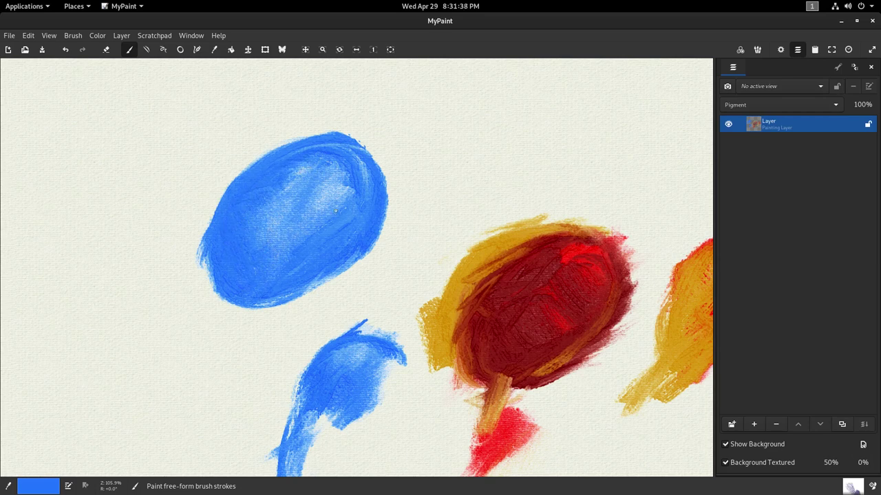
pyautogui.moveTo(321, 186)
pyautogui.mouseDown()
pyautogui.moveTo(347, 187)
pyautogui.moveTo(355, 206)
pyautogui.moveTo(325, 199)
pyautogui.moveTo(327, 188)
pyautogui.moveTo(303, 213)
pyautogui.moveTo(317, 183)
pyautogui.moveTo(295, 199)
pyautogui.mouseUp()
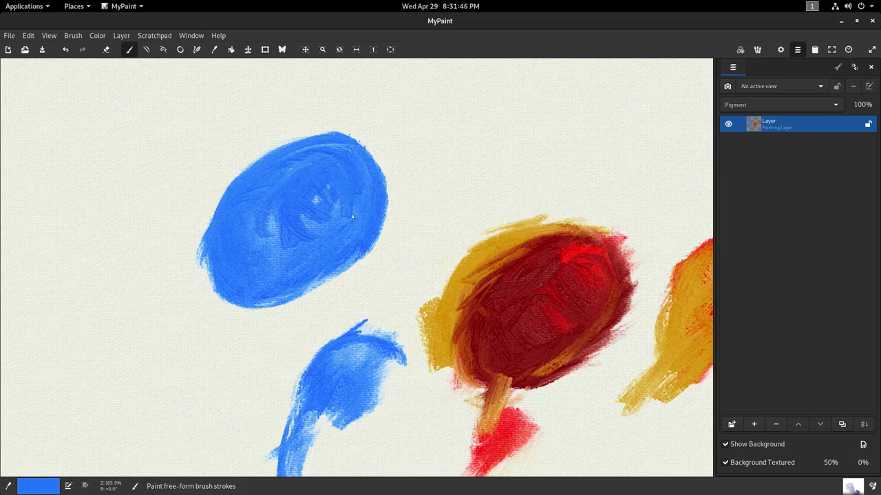
pyautogui.moveTo(352, 217)
pyautogui.mouseDown()
pyautogui.moveTo(293, 236)
pyautogui.moveTo(317, 219)
pyautogui.moveTo(267, 248)
pyautogui.moveTo(261, 178)
pyautogui.moveTo(308, 252)
pyautogui.moveTo(282, 254)
pyautogui.moveTo(293, 235)
pyautogui.mouseUp()
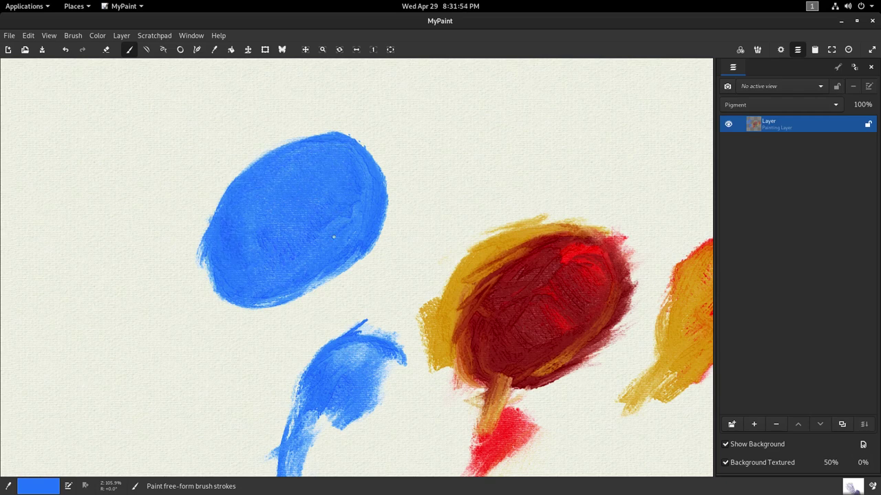
pyautogui.moveTo(343, 250); pyautogui.dragTo(331, 260)
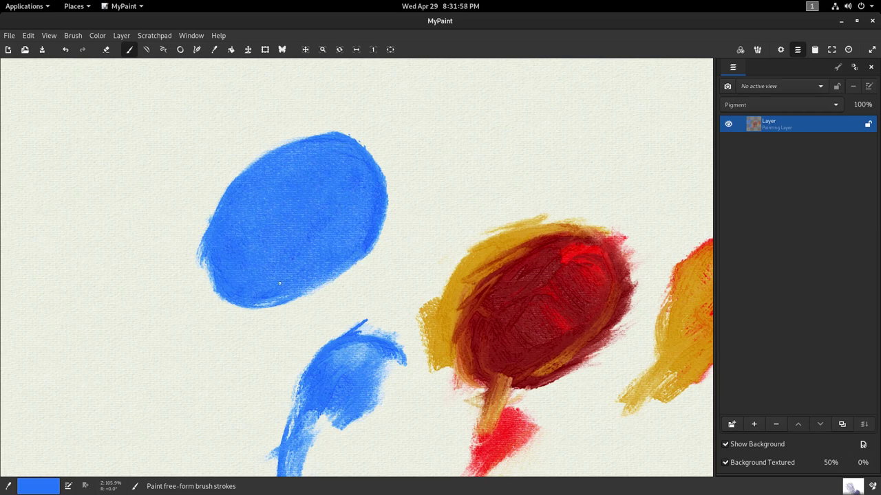
# Lighten the brush colour and work the lighter blue over the oval from its upper-left side across the middle and right edge.
pyautogui.moveTo(283, 199)
pyautogui.mouseDown()
pyautogui.moveTo(259, 196)
pyautogui.moveTo(293, 162)
pyautogui.moveTo(300, 179)
pyautogui.moveTo(261, 246)
pyautogui.mouseUp()
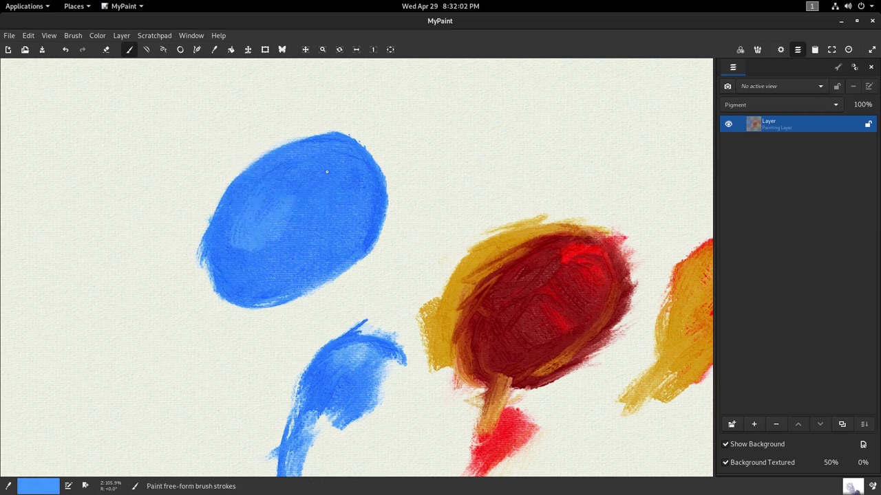
pyautogui.moveTo(327, 172)
pyautogui.mouseDown()
pyautogui.moveTo(248, 238)
pyautogui.moveTo(246, 196)
pyautogui.moveTo(319, 146)
pyautogui.moveTo(287, 176)
pyautogui.mouseUp()
pyautogui.moveTo(229, 257); pyautogui.dragTo(214, 240)
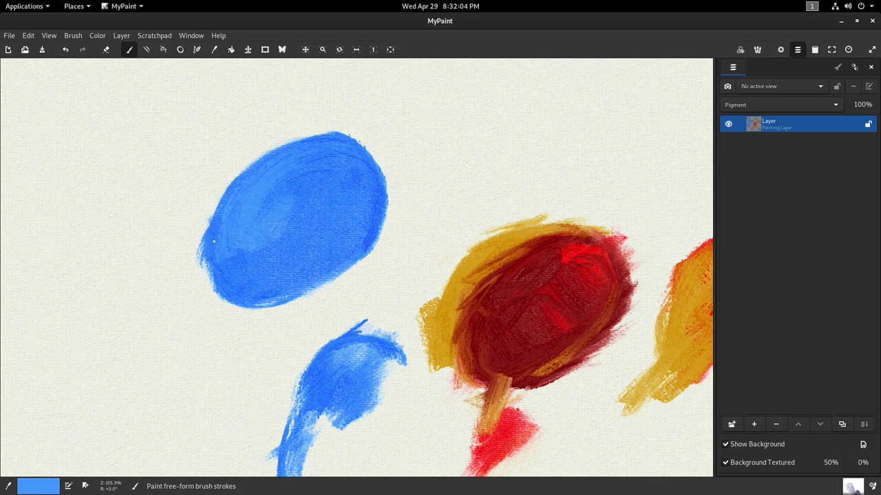
pyautogui.moveTo(217, 289)
pyautogui.mouseDown()
pyautogui.moveTo(229, 193)
pyautogui.moveTo(223, 286)
pyautogui.moveTo(241, 205)
pyautogui.mouseUp()
pyautogui.moveTo(325, 135); pyautogui.dragTo(276, 188)
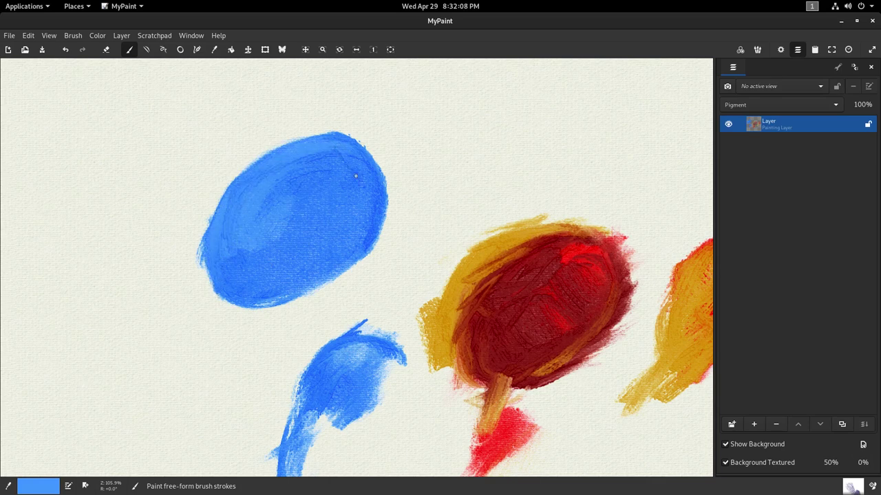
pyautogui.moveTo(292, 158)
pyautogui.mouseDown()
pyautogui.moveTo(360, 181)
pyautogui.moveTo(369, 173)
pyautogui.moveTo(358, 160)
pyautogui.moveTo(368, 160)
pyautogui.moveTo(376, 200)
pyautogui.moveTo(336, 183)
pyautogui.moveTo(350, 175)
pyautogui.moveTo(317, 166)
pyautogui.mouseUp()
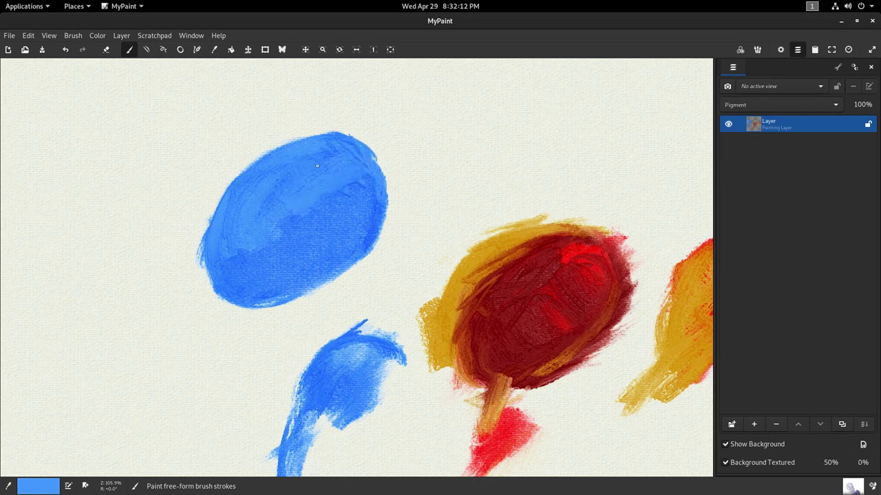
pyautogui.moveTo(372, 200)
pyautogui.mouseDown()
pyautogui.moveTo(325, 252)
pyautogui.moveTo(325, 185)
pyautogui.moveTo(338, 180)
pyautogui.moveTo(313, 206)
pyautogui.moveTo(326, 210)
pyautogui.moveTo(273, 274)
pyautogui.mouseUp()
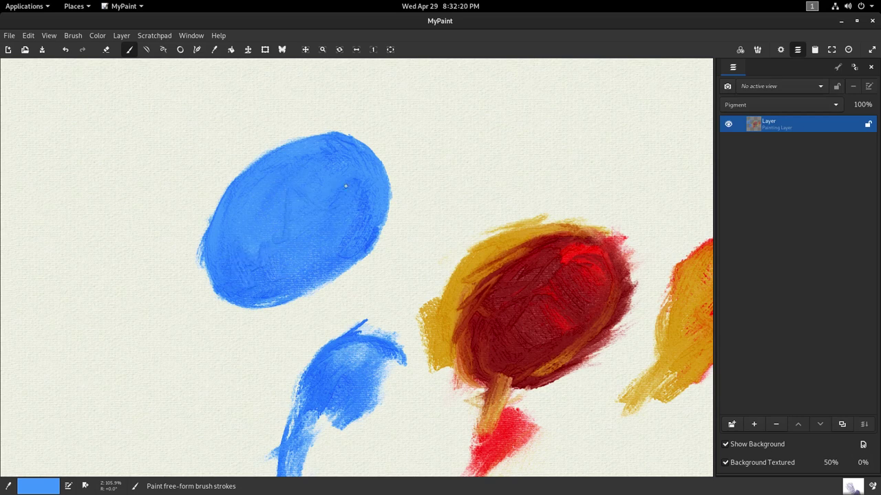
pyautogui.moveTo(345, 186)
pyautogui.mouseDown()
pyautogui.moveTo(312, 196)
pyautogui.moveTo(326, 249)
pyautogui.moveTo(365, 225)
pyautogui.moveTo(374, 205)
pyautogui.moveTo(274, 303)
pyautogui.moveTo(350, 257)
pyautogui.moveTo(252, 284)
pyautogui.mouseUp()
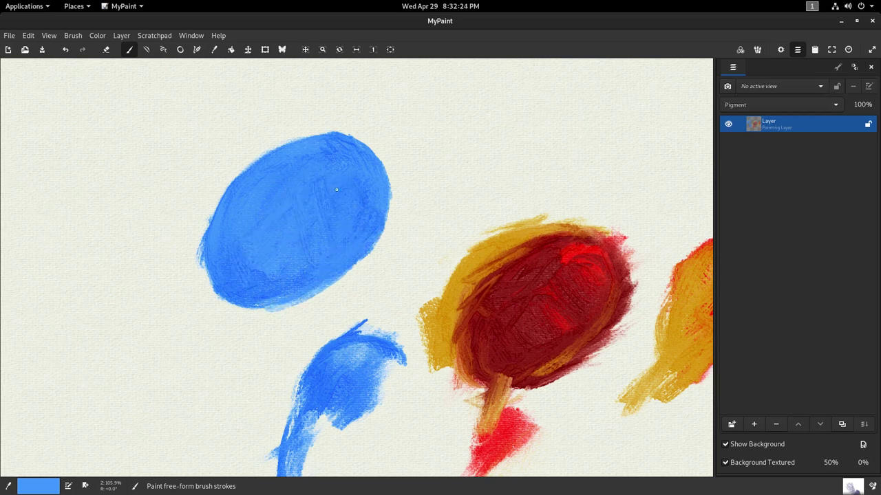
# Paint highlights with progressively paler blue along the upper-left part of the oval.
pyautogui.moveTo(291, 178)
pyautogui.mouseDown()
pyautogui.moveTo(252, 222)
pyautogui.moveTo(319, 163)
pyautogui.moveTo(302, 160)
pyautogui.moveTo(281, 179)
pyautogui.moveTo(314, 177)
pyautogui.moveTo(316, 189)
pyautogui.moveTo(331, 157)
pyautogui.moveTo(293, 161)
pyautogui.moveTo(246, 220)
pyautogui.moveTo(252, 244)
pyautogui.moveTo(251, 195)
pyautogui.mouseUp()
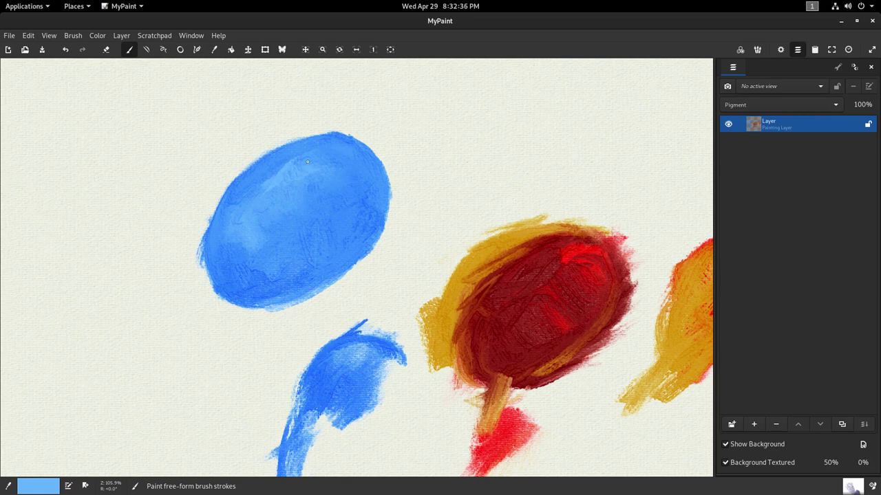
pyautogui.moveTo(307, 162); pyautogui.dragTo(308, 158)
pyautogui.hotkey('shift', 'l')
pyautogui.moveTo(269, 187)
pyautogui.mouseDown()
pyautogui.moveTo(286, 165)
pyautogui.moveTo(338, 164)
pyautogui.moveTo(282, 176)
pyautogui.moveTo(239, 199)
pyautogui.mouseUp()
pyautogui.moveTo(325, 164); pyautogui.dragTo(336, 176)
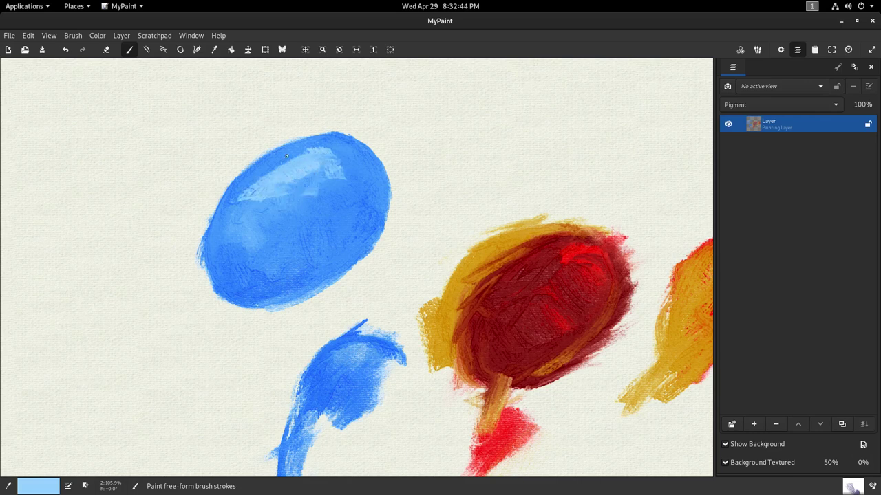
# Pick the medium green from the palette and paint over the blue oval and its edges.
pyautogui.press('v')
pyautogui.click(261, 200)
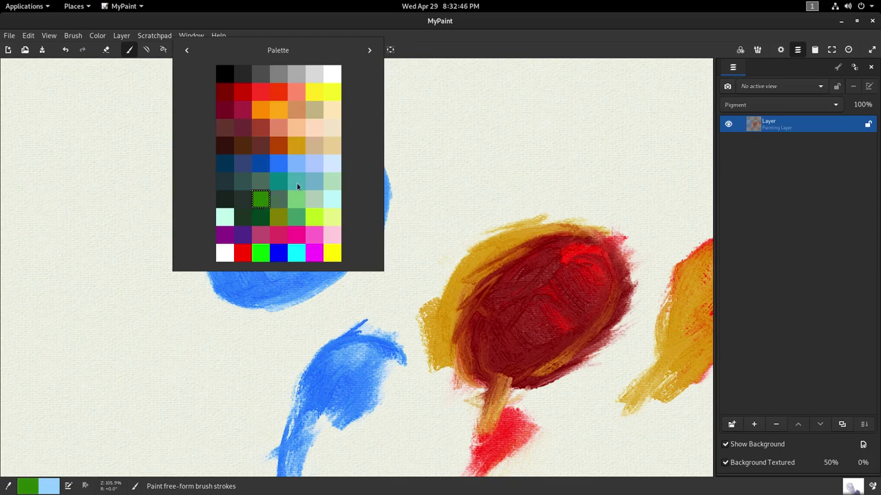
pyautogui.moveTo(249, 141)
pyautogui.mouseDown()
pyautogui.moveTo(218, 189)
pyautogui.moveTo(188, 255)
pyautogui.moveTo(218, 169)
pyautogui.moveTo(188, 260)
pyautogui.moveTo(214, 198)
pyautogui.moveTo(194, 306)
pyautogui.moveTo(195, 233)
pyautogui.moveTo(231, 304)
pyautogui.moveTo(216, 297)
pyautogui.moveTo(199, 256)
pyautogui.moveTo(255, 301)
pyautogui.moveTo(245, 307)
pyautogui.moveTo(293, 280)
pyautogui.moveTo(267, 317)
pyautogui.moveTo(278, 288)
pyautogui.moveTo(370, 271)
pyautogui.moveTo(284, 311)
pyautogui.moveTo(425, 192)
pyautogui.moveTo(366, 267)
pyautogui.moveTo(393, 149)
pyautogui.moveTo(342, 297)
pyautogui.moveTo(348, 274)
pyautogui.moveTo(371, 260)
pyautogui.moveTo(312, 297)
pyautogui.moveTo(204, 325)
pyautogui.moveTo(193, 247)
pyautogui.moveTo(188, 291)
pyautogui.moveTo(175, 234)
pyautogui.moveTo(185, 204)
pyautogui.moveTo(264, 133)
pyautogui.moveTo(205, 203)
pyautogui.moveTo(320, 118)
pyautogui.moveTo(222, 179)
pyautogui.moveTo(354, 129)
pyautogui.moveTo(234, 156)
pyautogui.moveTo(246, 143)
pyautogui.moveTo(204, 167)
pyautogui.moveTo(226, 156)
pyautogui.moveTo(180, 249)
pyautogui.moveTo(194, 251)
pyautogui.moveTo(217, 189)
pyautogui.moveTo(197, 239)
pyautogui.moveTo(210, 326)
pyautogui.moveTo(218, 323)
pyautogui.moveTo(169, 313)
pyautogui.mouseUp()
pyautogui.moveTo(209, 260)
pyautogui.mouseDown()
pyautogui.moveTo(192, 330)
pyautogui.moveTo(221, 317)
pyautogui.moveTo(213, 282)
pyautogui.moveTo(197, 285)
pyautogui.moveTo(241, 206)
pyautogui.moveTo(235, 190)
pyautogui.mouseUp()
pyautogui.moveTo(245, 153)
pyautogui.mouseDown()
pyautogui.moveTo(268, 200)
pyautogui.moveTo(282, 141)
pyautogui.moveTo(303, 175)
pyautogui.moveTo(264, 176)
pyautogui.moveTo(313, 127)
pyautogui.moveTo(289, 200)
pyautogui.moveTo(385, 148)
pyautogui.moveTo(358, 208)
pyautogui.moveTo(365, 153)
pyautogui.moveTo(324, 128)
pyautogui.mouseUp()
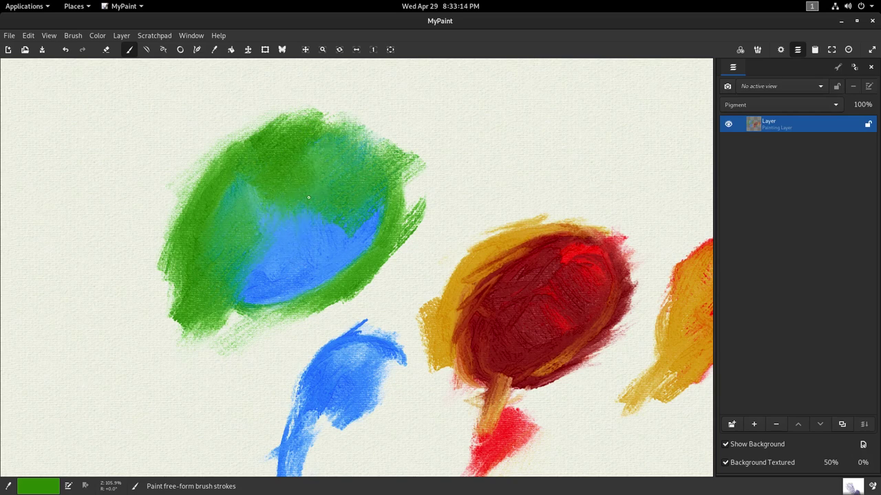
pyautogui.moveTo(308, 257)
pyautogui.mouseDown()
pyautogui.moveTo(317, 270)
pyautogui.moveTo(290, 245)
pyautogui.moveTo(296, 234)
pyautogui.mouseUp()
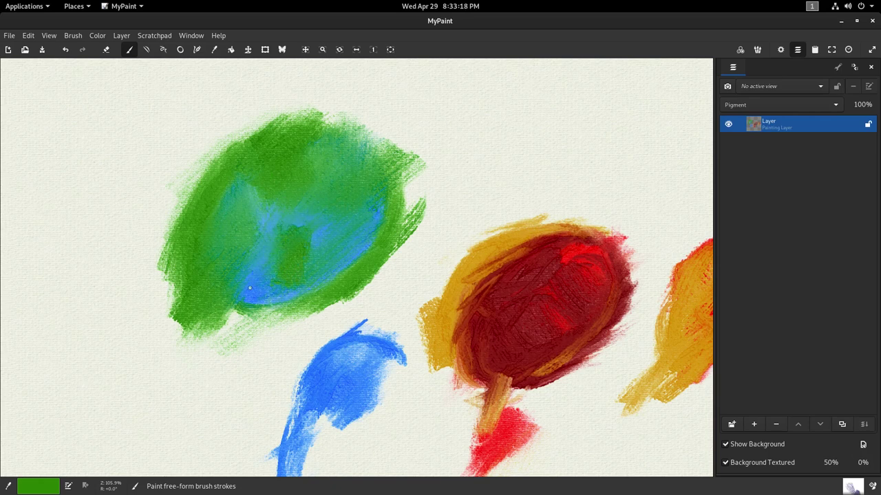
pyautogui.moveTo(358, 233)
pyautogui.mouseDown()
pyautogui.moveTo(299, 292)
pyautogui.moveTo(288, 288)
pyautogui.moveTo(285, 269)
pyautogui.moveTo(289, 217)
pyautogui.moveTo(268, 184)
pyautogui.moveTo(225, 194)
pyautogui.moveTo(211, 209)
pyautogui.moveTo(227, 202)
pyautogui.moveTo(223, 187)
pyautogui.moveTo(251, 193)
pyautogui.moveTo(242, 181)
pyautogui.moveTo(276, 176)
pyautogui.moveTo(341, 217)
pyautogui.mouseUp()
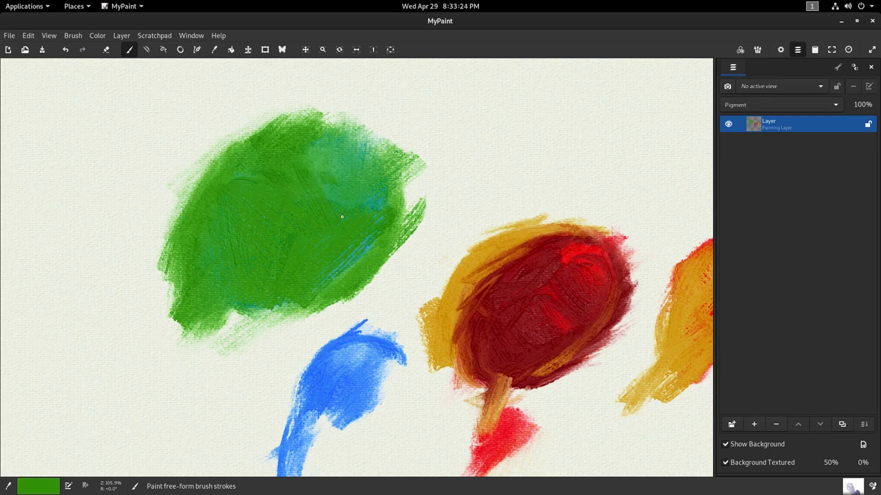
pyautogui.moveTo(302, 165); pyautogui.dragTo(270, 198)
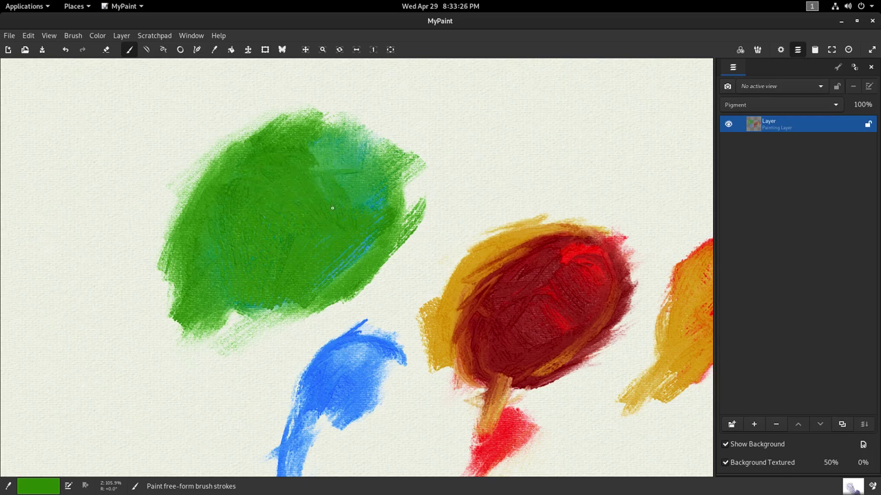
# Switch to a darker green and paint a rounded rim and shaded lower half on the green oval.
pyautogui.moveTo(331, 207)
pyautogui.mouseDown()
pyautogui.moveTo(353, 174)
pyautogui.moveTo(330, 135)
pyautogui.moveTo(369, 150)
pyautogui.moveTo(313, 289)
pyautogui.moveTo(287, 314)
pyautogui.moveTo(246, 322)
pyautogui.moveTo(215, 308)
pyautogui.moveTo(318, 277)
pyautogui.mouseUp()
pyautogui.hotkey('shift', 'r')
pyautogui.moveTo(364, 189)
pyautogui.mouseDown()
pyautogui.moveTo(342, 272)
pyautogui.moveTo(289, 251)
pyautogui.moveTo(310, 254)
pyautogui.mouseUp()
pyautogui.moveTo(346, 205)
pyautogui.mouseDown()
pyautogui.moveTo(375, 227)
pyautogui.moveTo(317, 303)
pyautogui.moveTo(261, 288)
pyautogui.moveTo(220, 323)
pyautogui.moveTo(255, 257)
pyautogui.moveTo(244, 277)
pyautogui.moveTo(212, 265)
pyautogui.moveTo(216, 196)
pyautogui.moveTo(230, 222)
pyautogui.moveTo(198, 246)
pyautogui.moveTo(226, 178)
pyautogui.moveTo(344, 123)
pyautogui.moveTo(331, 286)
pyautogui.mouseUp()
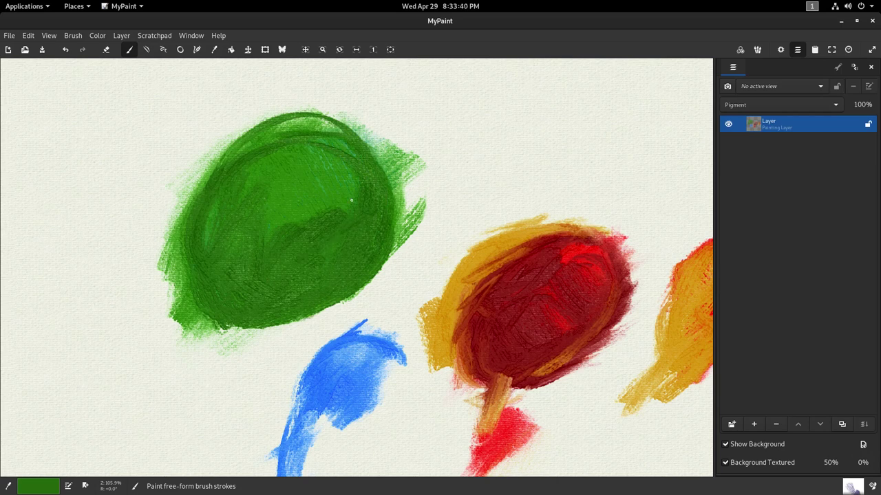
# Paint a highlight on the upper-left part of the green oval with progressively lighter, muted greens.
pyautogui.moveTo(352, 200)
pyautogui.mouseDown()
pyautogui.moveTo(336, 147)
pyautogui.moveTo(230, 228)
pyautogui.moveTo(266, 197)
pyautogui.moveTo(284, 193)
pyautogui.moveTo(244, 207)
pyautogui.moveTo(310, 194)
pyautogui.moveTo(272, 201)
pyautogui.moveTo(332, 177)
pyautogui.moveTo(227, 210)
pyautogui.moveTo(285, 182)
pyautogui.mouseUp()
pyautogui.hotkey('shift', 'r')
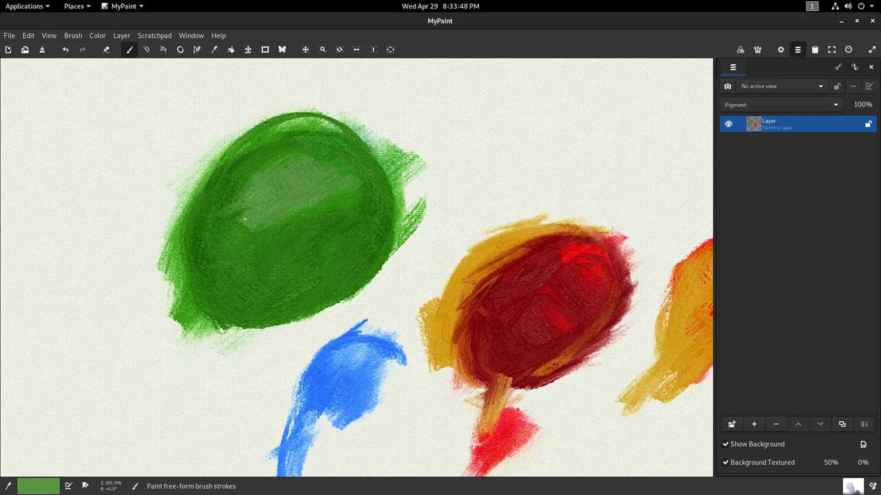
pyautogui.moveTo(245, 218); pyautogui.dragTo(250, 239)
pyautogui.moveTo(275, 151); pyautogui.dragTo(341, 171)
pyautogui.moveTo(287, 168)
pyautogui.mouseDown()
pyautogui.moveTo(286, 176)
pyautogui.moveTo(275, 170)
pyautogui.moveTo(317, 181)
pyautogui.moveTo(248, 205)
pyautogui.moveTo(272, 198)
pyautogui.moveTo(309, 160)
pyautogui.moveTo(322, 197)
pyautogui.moveTo(258, 197)
pyautogui.mouseUp()
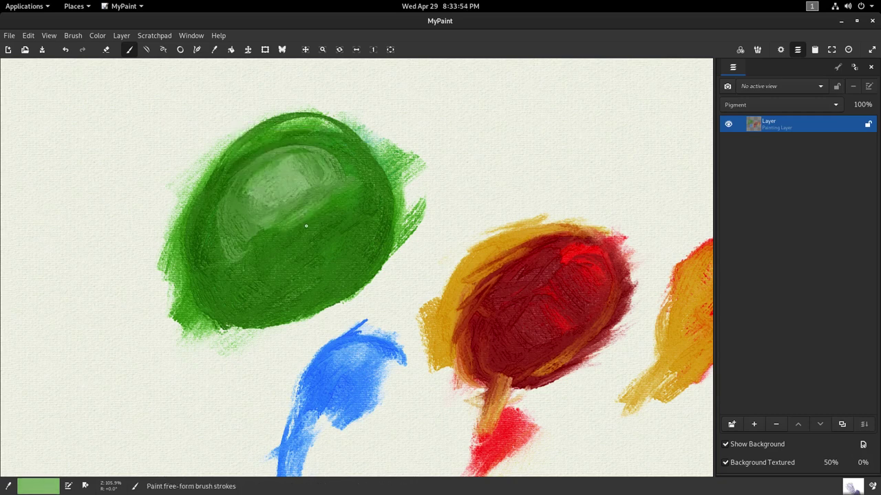
# Sample the green from the oval, darken it, and paint a shadow along the oval's lower and right side.
pyautogui.keyDown('ctrl'); pyautogui.click(288, 258); pyautogui.keyUp('ctrl')
pyautogui.press('d')
pyautogui.moveTo(278, 268); pyautogui.dragTo(255, 297)
pyautogui.moveTo(362, 217)
pyautogui.mouseDown()
pyautogui.moveTo(294, 281)
pyautogui.moveTo(232, 293)
pyautogui.moveTo(210, 278)
pyautogui.mouseUp()
pyautogui.moveTo(270, 289)
pyautogui.mouseDown()
pyautogui.moveTo(377, 234)
pyautogui.moveTo(337, 246)
pyautogui.moveTo(333, 216)
pyautogui.mouseUp()
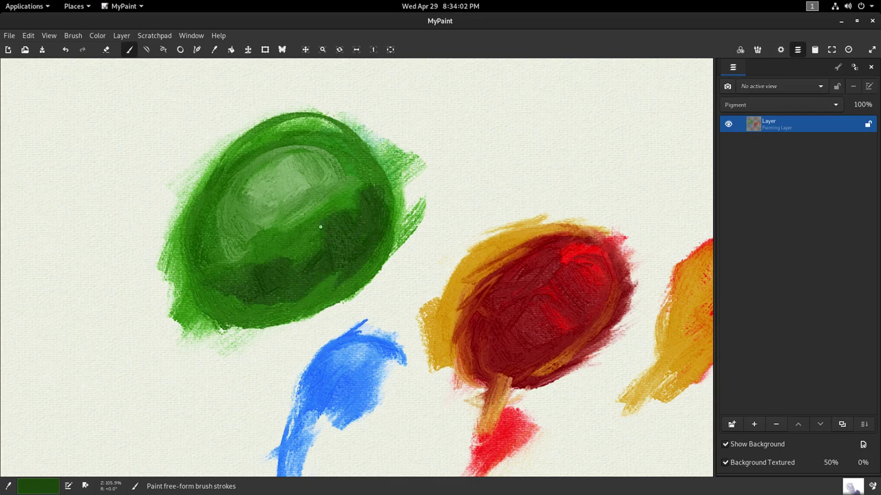
# Pick burnt orange from the palette, paint a patch beside the green oval, and hatch over it with dark brown to greenish-black strokes.
pyautogui.moveTo(235, 297)
pyautogui.mouseDown()
pyautogui.moveTo(179, 283)
pyautogui.moveTo(206, 268)
pyautogui.moveTo(300, 309)
pyautogui.moveTo(312, 287)
pyautogui.moveTo(392, 281)
pyautogui.mouseUp()
pyautogui.press('v')
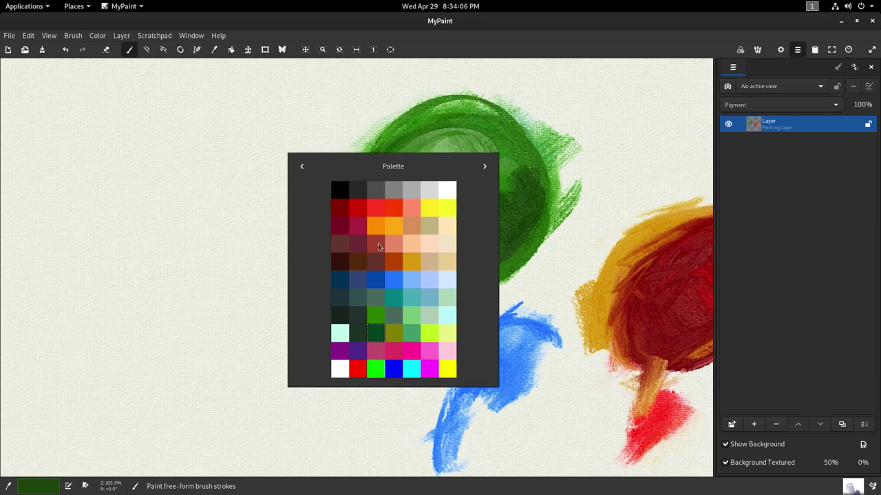
pyautogui.click(396, 264)
pyautogui.moveTo(336, 159)
pyautogui.mouseDown()
pyautogui.moveTo(282, 265)
pyautogui.moveTo(312, 274)
pyautogui.moveTo(341, 233)
pyautogui.moveTo(296, 285)
pyautogui.moveTo(344, 227)
pyautogui.moveTo(307, 277)
pyautogui.moveTo(310, 227)
pyautogui.moveTo(233, 288)
pyautogui.moveTo(246, 265)
pyautogui.mouseUp()
pyautogui.moveTo(278, 237)
pyautogui.mouseDown()
pyautogui.moveTo(202, 318)
pyautogui.moveTo(176, 358)
pyautogui.moveTo(178, 381)
pyautogui.moveTo(198, 386)
pyautogui.moveTo(255, 267)
pyautogui.moveTo(238, 299)
pyautogui.moveTo(260, 283)
pyautogui.moveTo(229, 328)
pyautogui.moveTo(227, 396)
pyautogui.moveTo(275, 273)
pyautogui.moveTo(252, 323)
pyautogui.moveTo(266, 375)
pyautogui.moveTo(305, 253)
pyautogui.moveTo(313, 263)
pyautogui.moveTo(330, 256)
pyautogui.moveTo(307, 308)
pyautogui.moveTo(347, 253)
pyautogui.moveTo(323, 379)
pyautogui.moveTo(350, 271)
pyautogui.moveTo(357, 412)
pyautogui.moveTo(391, 236)
pyautogui.moveTo(402, 260)
pyautogui.moveTo(372, 325)
pyautogui.moveTo(415, 258)
pyautogui.moveTo(401, 350)
pyautogui.moveTo(441, 240)
pyautogui.moveTo(397, 419)
pyautogui.moveTo(460, 236)
pyautogui.moveTo(421, 396)
pyautogui.moveTo(502, 243)
pyautogui.moveTo(407, 352)
pyautogui.moveTo(325, 351)
pyautogui.mouseUp()
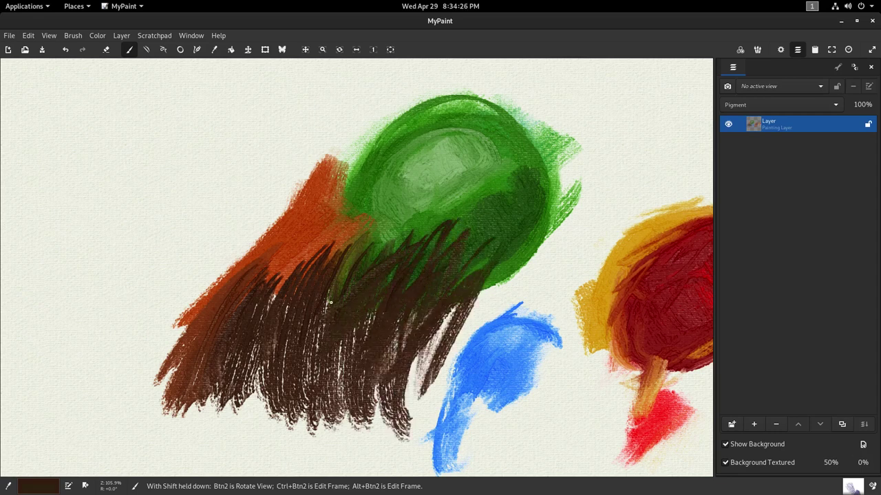
pyautogui.moveTo(381, 240)
pyautogui.mouseDown()
pyautogui.moveTo(301, 311)
pyautogui.moveTo(387, 231)
pyautogui.moveTo(293, 293)
pyautogui.moveTo(342, 238)
pyautogui.moveTo(283, 275)
pyautogui.moveTo(302, 238)
pyautogui.moveTo(257, 282)
pyautogui.moveTo(334, 216)
pyautogui.moveTo(253, 298)
pyautogui.moveTo(335, 197)
pyautogui.moveTo(243, 268)
pyautogui.mouseUp()
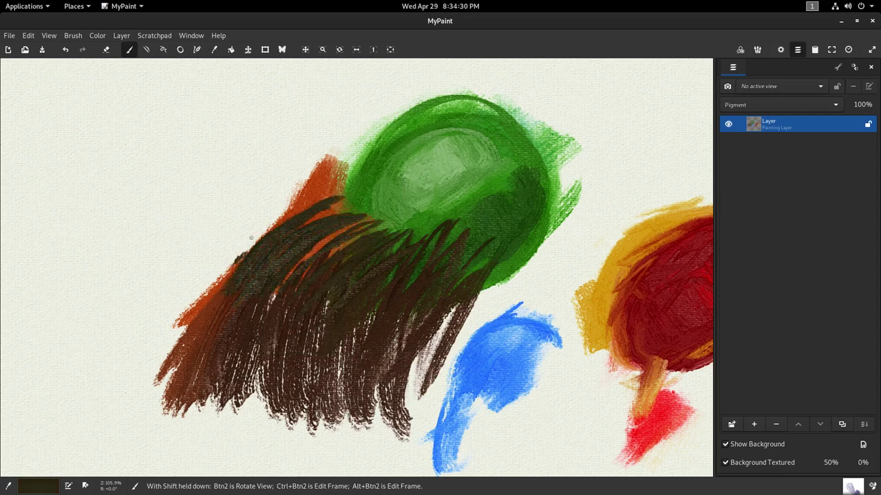
pyautogui.moveTo(251, 238)
pyautogui.mouseDown()
pyautogui.moveTo(291, 190)
pyautogui.moveTo(224, 249)
pyautogui.moveTo(308, 158)
pyautogui.moveTo(196, 275)
pyautogui.moveTo(252, 179)
pyautogui.moveTo(194, 236)
pyautogui.moveTo(234, 155)
pyautogui.moveTo(156, 249)
pyautogui.moveTo(196, 173)
pyautogui.moveTo(163, 303)
pyautogui.moveTo(216, 185)
pyautogui.moveTo(151, 284)
pyautogui.moveTo(182, 206)
pyautogui.moveTo(174, 215)
pyautogui.moveTo(192, 214)
pyautogui.moveTo(153, 303)
pyautogui.moveTo(197, 229)
pyautogui.moveTo(162, 336)
pyautogui.moveTo(239, 205)
pyautogui.moveTo(146, 339)
pyautogui.moveTo(235, 236)
pyautogui.moveTo(175, 310)
pyautogui.moveTo(221, 264)
pyautogui.moveTo(202, 308)
pyautogui.moveTo(252, 245)
pyautogui.moveTo(196, 343)
pyautogui.moveTo(262, 256)
pyautogui.moveTo(202, 367)
pyautogui.moveTo(280, 254)
pyautogui.moveTo(223, 381)
pyautogui.moveTo(285, 260)
pyautogui.moveTo(227, 345)
pyautogui.moveTo(336, 253)
pyautogui.moveTo(253, 399)
pyautogui.moveTo(357, 262)
pyautogui.moveTo(279, 360)
pyautogui.moveTo(350, 280)
pyautogui.moveTo(300, 337)
pyautogui.moveTo(357, 295)
pyautogui.moveTo(404, 284)
pyautogui.moveTo(339, 394)
pyautogui.moveTo(399, 309)
pyautogui.moveTo(455, 290)
pyautogui.moveTo(454, 371)
pyautogui.moveTo(491, 324)
pyautogui.moveTo(413, 450)
pyautogui.moveTo(440, 316)
pyautogui.moveTo(358, 447)
pyautogui.moveTo(375, 344)
pyautogui.moveTo(337, 361)
pyautogui.moveTo(323, 337)
pyautogui.moveTo(271, 422)
pyautogui.moveTo(238, 419)
pyautogui.moveTo(220, 437)
pyautogui.moveTo(264, 298)
pyautogui.moveTo(206, 399)
pyautogui.moveTo(207, 317)
pyautogui.moveTo(162, 375)
pyautogui.mouseUp()
# Hatch over the dark strokes with colours shifting from blue through violet and magenta to dusty red, extending onto blank canvas.
pyautogui.press('v')
pyautogui.click(156, 227)
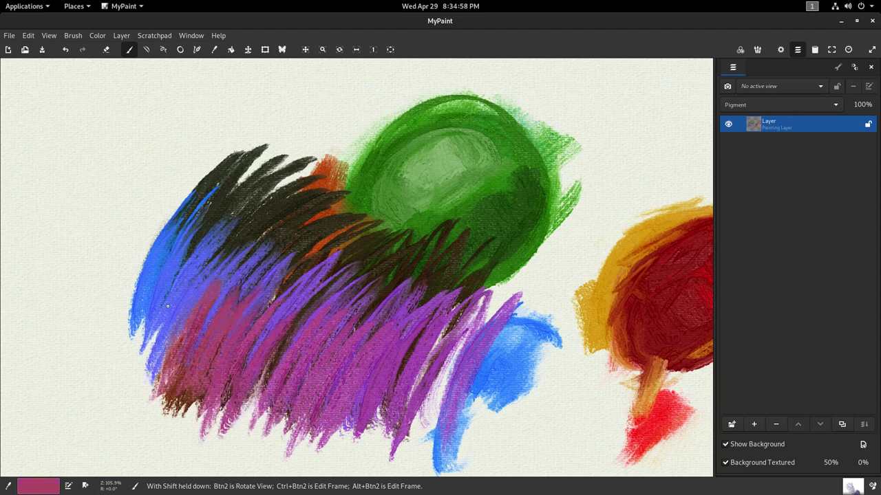
pyautogui.moveTo(167, 305)
pyautogui.mouseDown()
pyautogui.moveTo(128, 385)
pyautogui.moveTo(175, 247)
pyautogui.moveTo(128, 328)
pyautogui.moveTo(155, 238)
pyautogui.moveTo(113, 348)
pyautogui.moveTo(154, 186)
pyautogui.moveTo(98, 298)
pyautogui.moveTo(138, 166)
pyautogui.moveTo(94, 275)
pyautogui.moveTo(134, 157)
pyautogui.moveTo(121, 241)
pyautogui.moveTo(146, 191)
pyautogui.mouseUp()
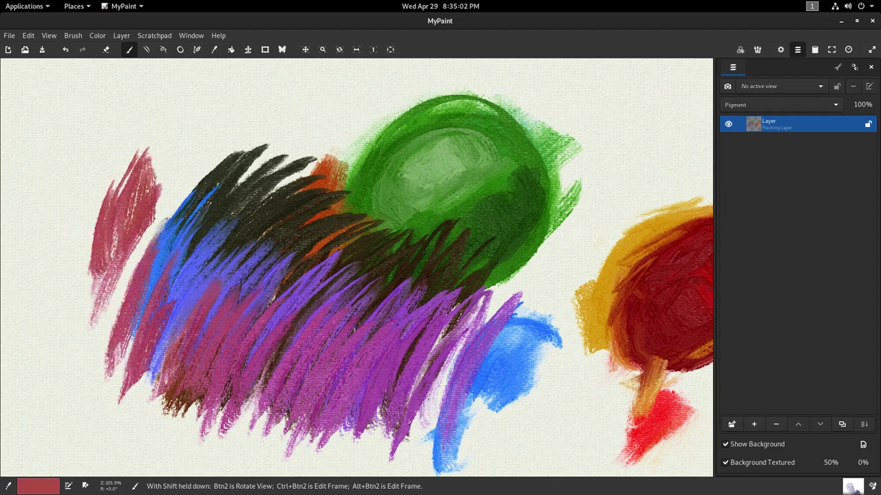
# Paint a row of short slanted strokes above the green oval, shifting the hue gradually from dusty red through orange-brown to olive.
pyautogui.moveTo(189, 141); pyautogui.dragTo(177, 227)
pyautogui.moveTo(269, 132)
pyautogui.mouseDown()
pyautogui.moveTo(228, 151)
pyautogui.moveTo(236, 143)
pyautogui.moveTo(240, 186)
pyautogui.moveTo(272, 124)
pyautogui.moveTo(236, 163)
pyautogui.moveTo(251, 191)
pyautogui.moveTo(288, 128)
pyautogui.moveTo(246, 195)
pyautogui.moveTo(276, 157)
pyautogui.moveTo(269, 204)
pyautogui.moveTo(312, 133)
pyautogui.moveTo(280, 189)
pyautogui.moveTo(305, 152)
pyautogui.moveTo(295, 209)
pyautogui.moveTo(327, 146)
pyautogui.moveTo(325, 213)
pyautogui.moveTo(352, 140)
pyautogui.moveTo(341, 165)
pyautogui.moveTo(358, 172)
pyautogui.moveTo(358, 149)
pyautogui.moveTo(364, 192)
pyautogui.moveTo(396, 172)
pyautogui.mouseUp()
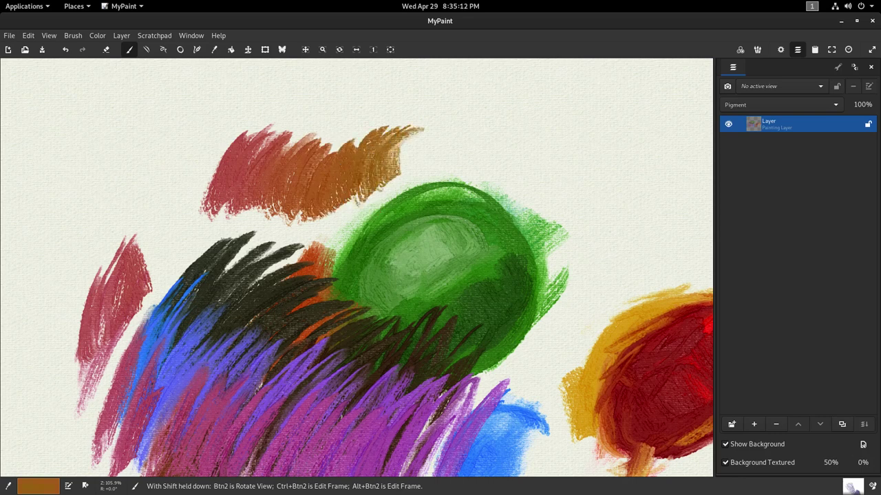
pyautogui.moveTo(415, 140)
pyautogui.mouseDown()
pyautogui.moveTo(437, 121)
pyautogui.moveTo(436, 146)
pyautogui.mouseUp()
pyautogui.moveTo(395, 168); pyautogui.dragTo(341, 194)
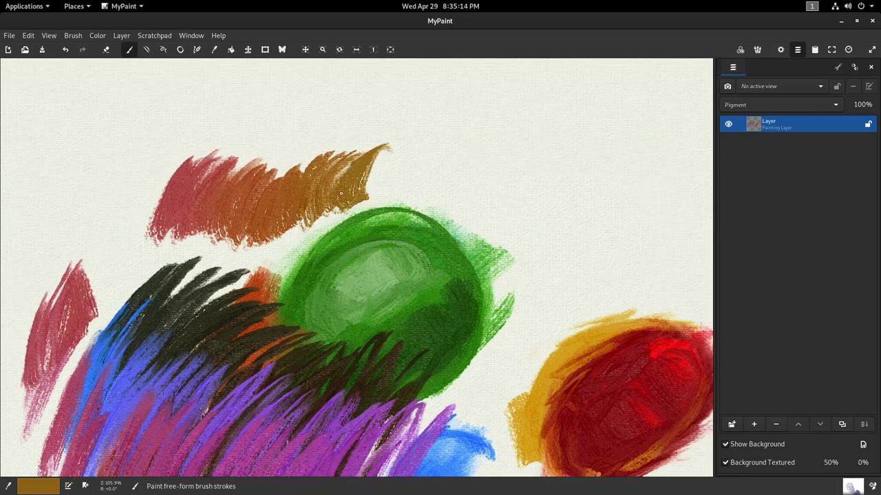
pyautogui.moveTo(403, 147)
pyautogui.mouseDown()
pyautogui.moveTo(407, 172)
pyautogui.moveTo(414, 149)
pyautogui.mouseUp()
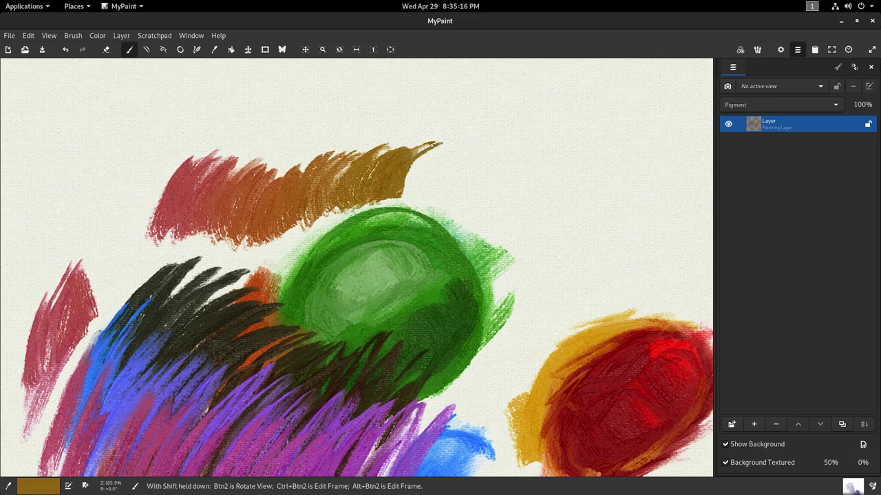
pyautogui.moveTo(408, 186)
pyautogui.mouseDown()
pyautogui.moveTo(451, 144)
pyautogui.moveTo(419, 173)
pyautogui.moveTo(461, 151)
pyautogui.mouseUp()
pyautogui.press('r')
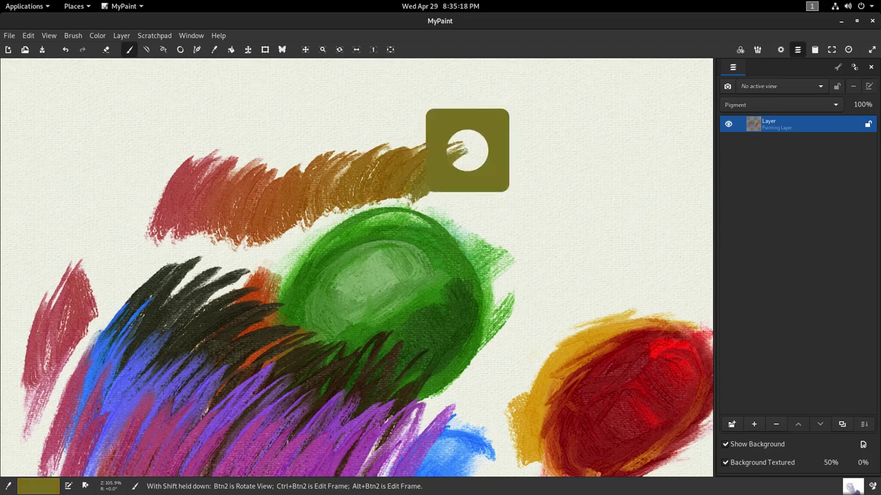
pyautogui.moveTo(434, 182); pyautogui.dragTo(451, 137)
# Paint a second row of slanted strokes beneath the red-to-olive row, shifting the hue from olive green to teal over the green oval.
pyautogui.press('r')
pyautogui.moveTo(408, 173); pyautogui.dragTo(400, 185)
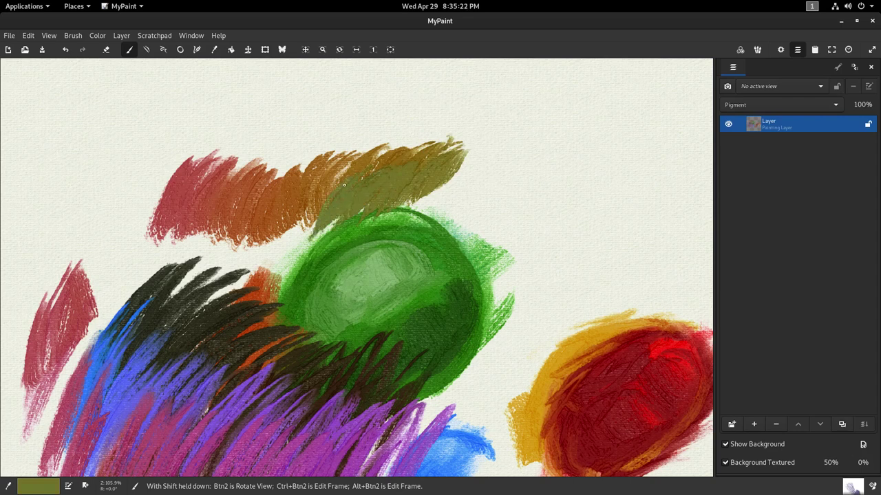
pyautogui.moveTo(321, 195)
pyautogui.mouseDown()
pyautogui.moveTo(281, 227)
pyautogui.moveTo(299, 184)
pyautogui.moveTo(296, 196)
pyautogui.moveTo(266, 219)
pyautogui.moveTo(272, 192)
pyautogui.moveTo(223, 235)
pyautogui.moveTo(252, 206)
pyautogui.mouseUp()
pyautogui.press('r')
pyautogui.moveTo(206, 249); pyautogui.dragTo(227, 201)
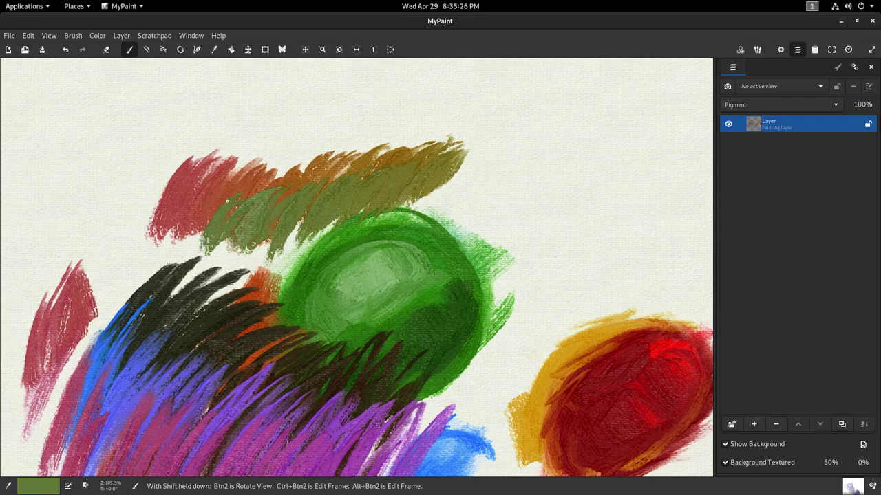
pyautogui.moveTo(190, 239)
pyautogui.mouseDown()
pyautogui.moveTo(214, 192)
pyautogui.moveTo(168, 224)
pyautogui.moveTo(190, 191)
pyautogui.moveTo(153, 238)
pyautogui.moveTo(173, 192)
pyautogui.moveTo(189, 202)
pyautogui.moveTo(181, 218)
pyautogui.moveTo(142, 258)
pyautogui.moveTo(173, 257)
pyautogui.moveTo(213, 219)
pyautogui.moveTo(222, 223)
pyautogui.moveTo(203, 273)
pyautogui.moveTo(238, 226)
pyautogui.moveTo(251, 243)
pyautogui.moveTo(245, 270)
pyautogui.moveTo(257, 271)
pyautogui.moveTo(284, 237)
pyautogui.moveTo(350, 202)
pyautogui.moveTo(307, 262)
pyautogui.moveTo(346, 210)
pyautogui.moveTo(338, 261)
pyautogui.moveTo(392, 186)
pyautogui.moveTo(353, 232)
pyautogui.moveTo(396, 191)
pyautogui.moveTo(411, 232)
pyautogui.moveTo(402, 236)
pyautogui.moveTo(430, 234)
pyautogui.moveTo(389, 251)
pyautogui.mouseUp()
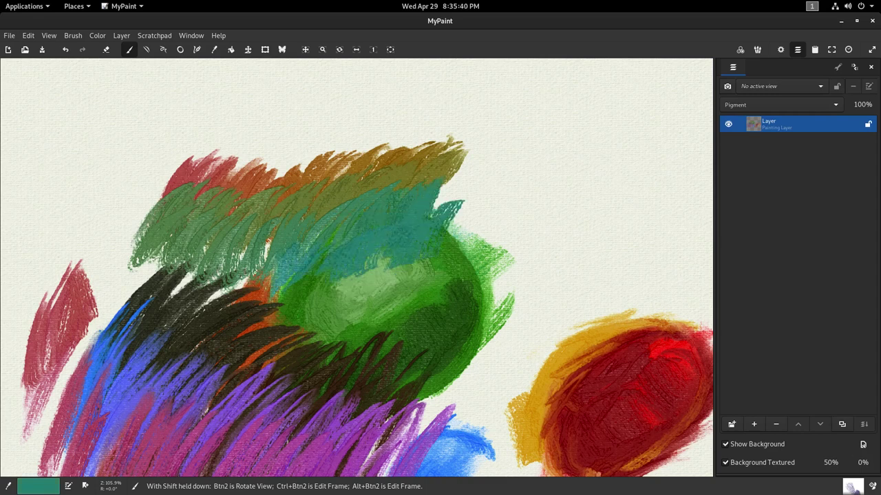
# Paint a third row of slanted strokes beneath the green-to-teal row, shifting the hue to blue-teal over the dark strokes.
pyautogui.moveTo(254, 273)
pyautogui.mouseDown()
pyautogui.moveTo(175, 273)
pyautogui.moveTo(148, 286)
pyautogui.moveTo(110, 276)
pyautogui.moveTo(103, 303)
pyautogui.moveTo(191, 327)
pyautogui.moveTo(238, 285)
pyautogui.mouseUp()
pyautogui.moveTo(362, 251)
pyautogui.mouseDown()
pyautogui.moveTo(442, 234)
pyautogui.moveTo(434, 181)
pyautogui.moveTo(423, 170)
pyautogui.moveTo(410, 192)
pyautogui.moveTo(402, 182)
pyautogui.mouseUp()
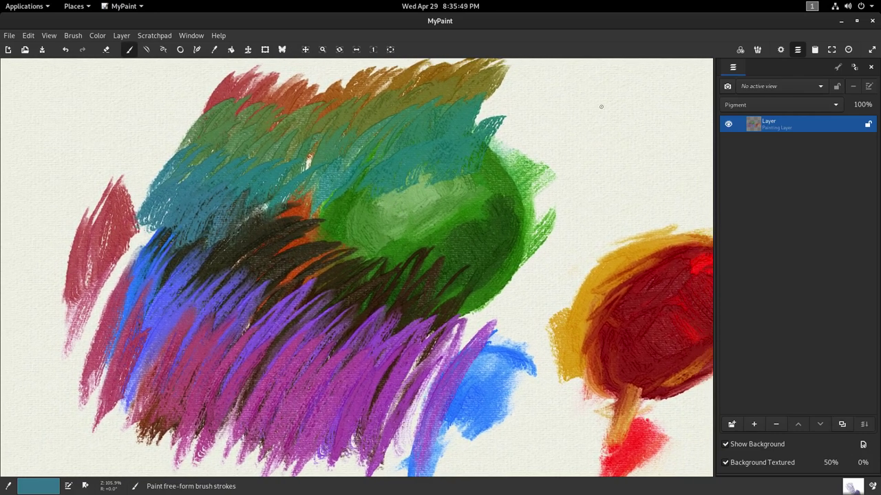
# Turn off the layer's bump flag in its layer properties.
pyautogui.doubleClick(775, 123)
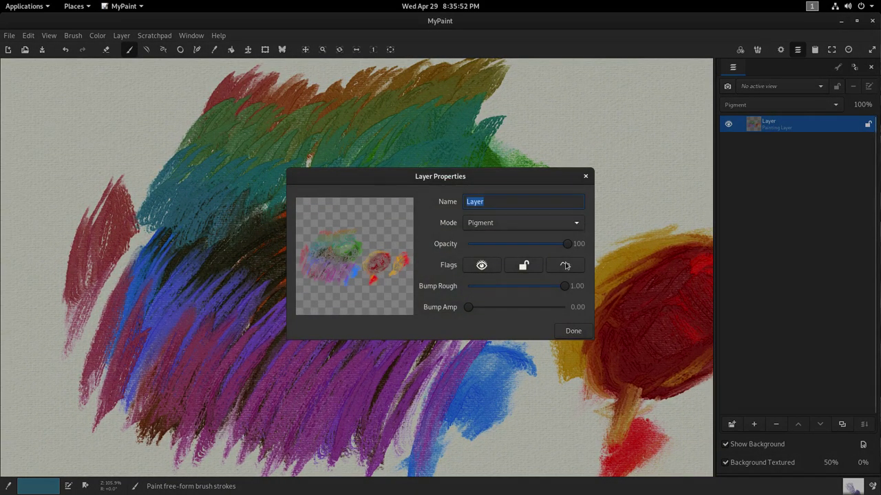
pyautogui.click(565, 266)
pyautogui.click(573, 331)
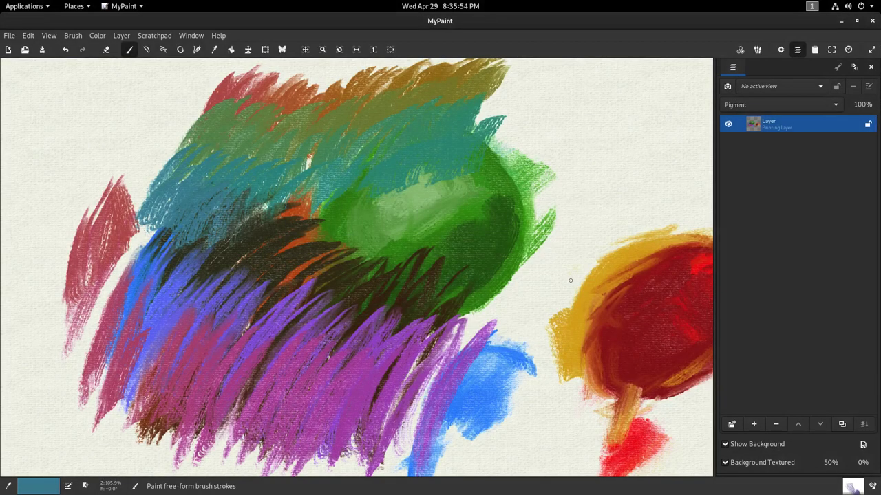
# Toggle Background Textured off and back on to compare the painting with and without the canvas texture.
pyautogui.click(725, 463)
pyautogui.moveTo(557, 300)
pyautogui.mouseDown()
pyautogui.moveTo(561, 313)
pyautogui.moveTo(551, 301)
pyautogui.mouseUp()
pyautogui.click(726, 462)
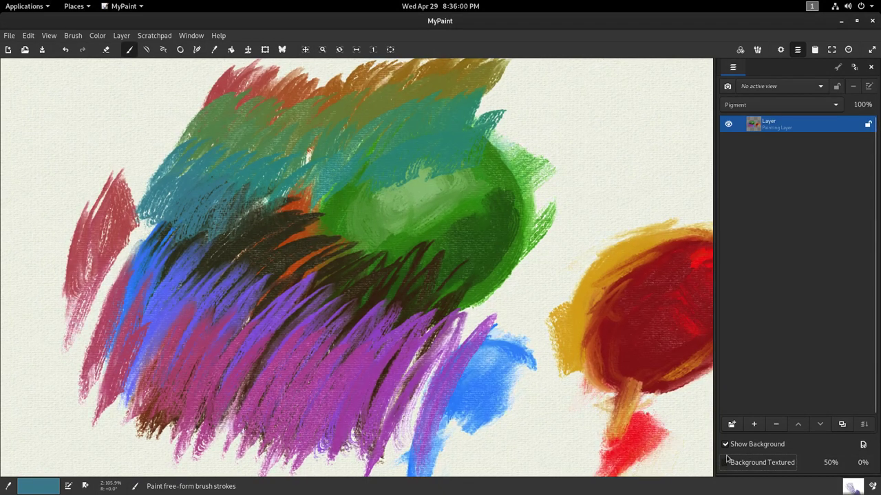
# Turn the layer's bump flag back on and experiment with its Bump Rough setting, including a value of 0.29.
pyautogui.doubleClick(781, 130)
pyautogui.click(565, 265)
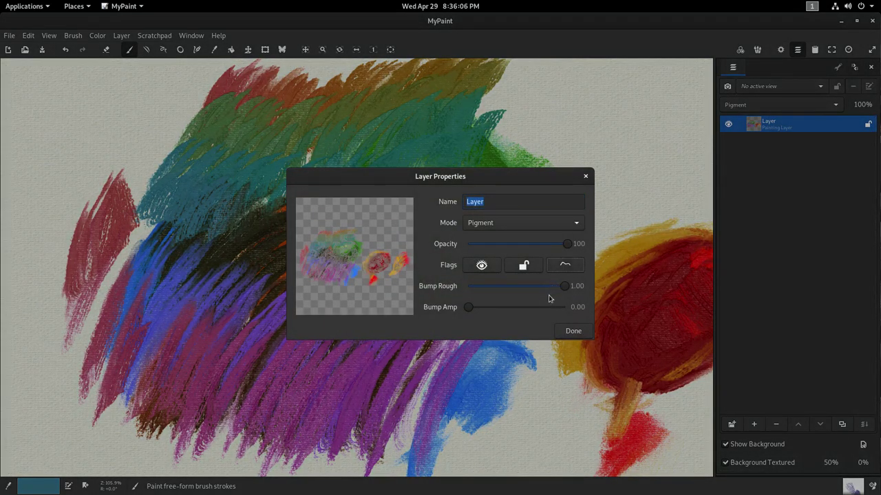
pyautogui.click(496, 287)
pyautogui.click(574, 332)
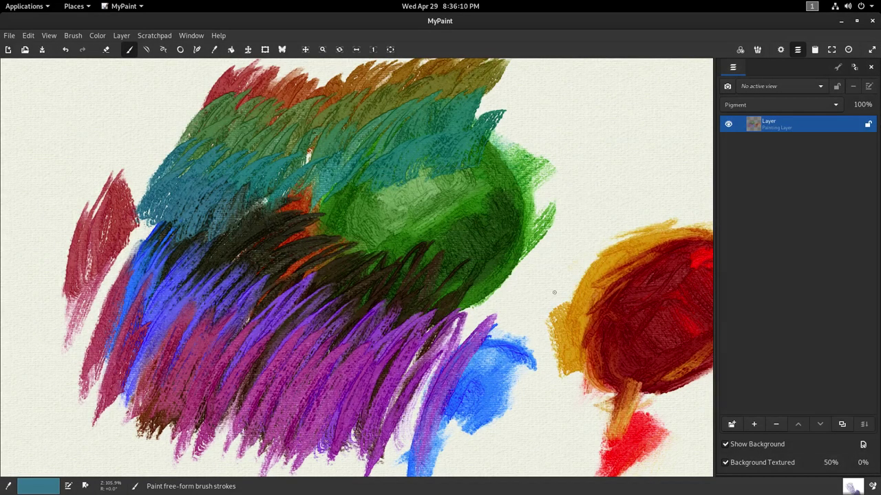
pyautogui.doubleClick(771, 130)
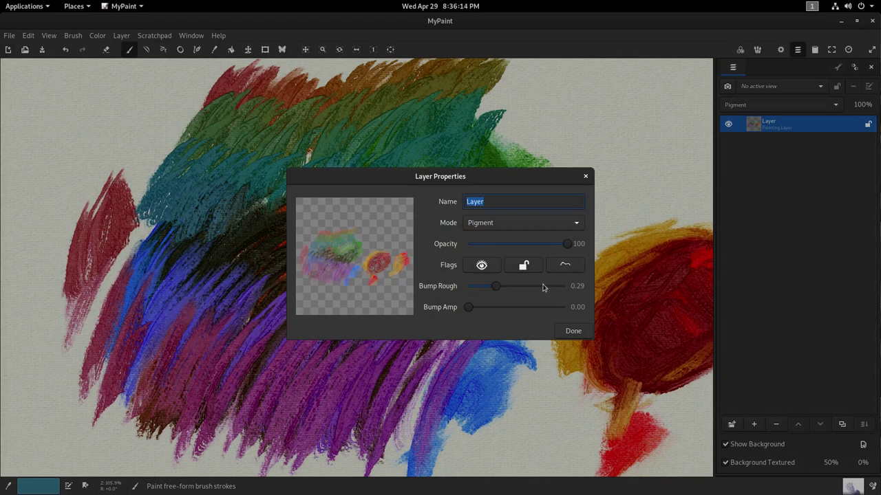
pyautogui.click(574, 330)
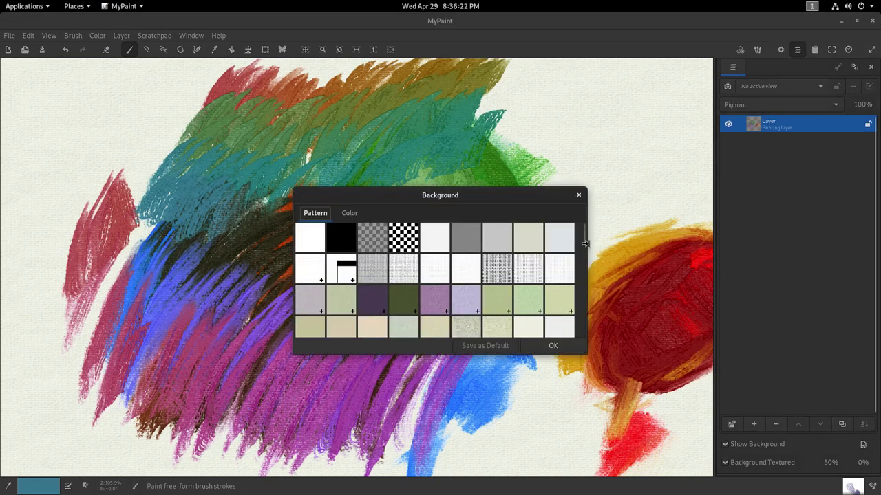
# Change the canvas background to the light grey rough paper pattern in the last row of the pattern collection.
pyautogui.moveTo(582, 237); pyautogui.dragTo(584, 338)
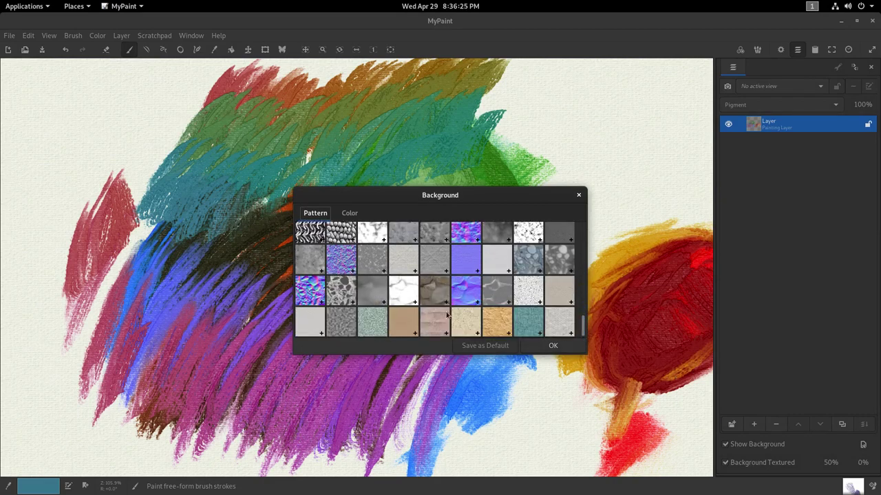
pyautogui.click(320, 335)
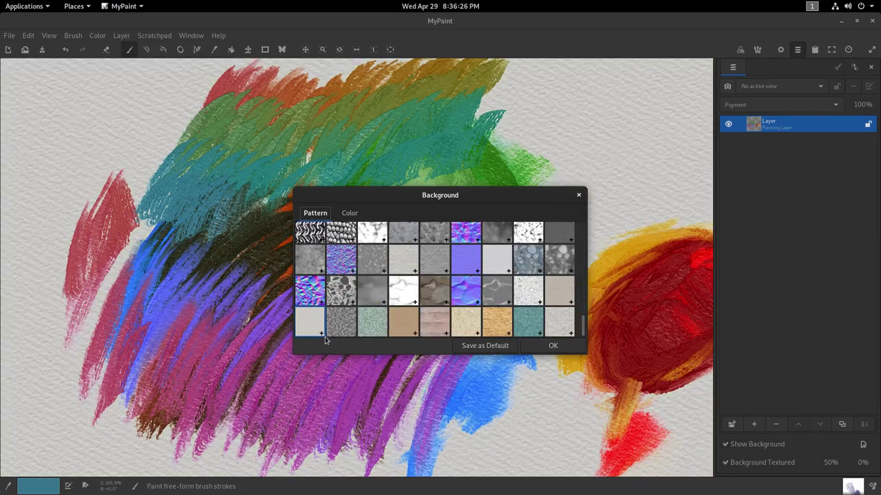
pyautogui.click(549, 345)
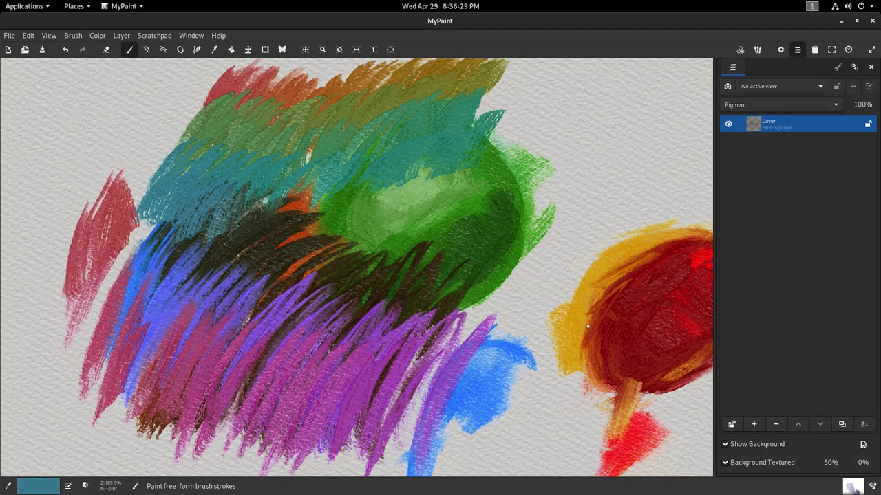
# Replace the background with the beige speckled paper pattern.
pyautogui.click(863, 444)
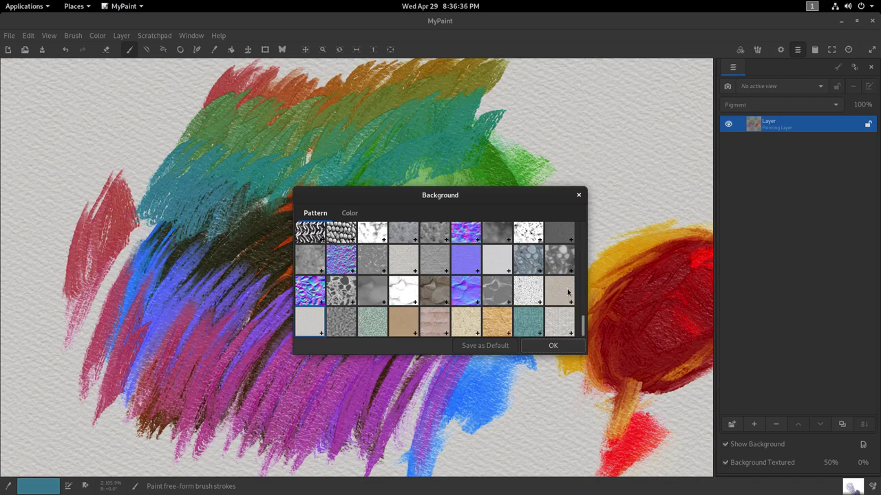
pyautogui.click(559, 289)
pyautogui.click(553, 345)
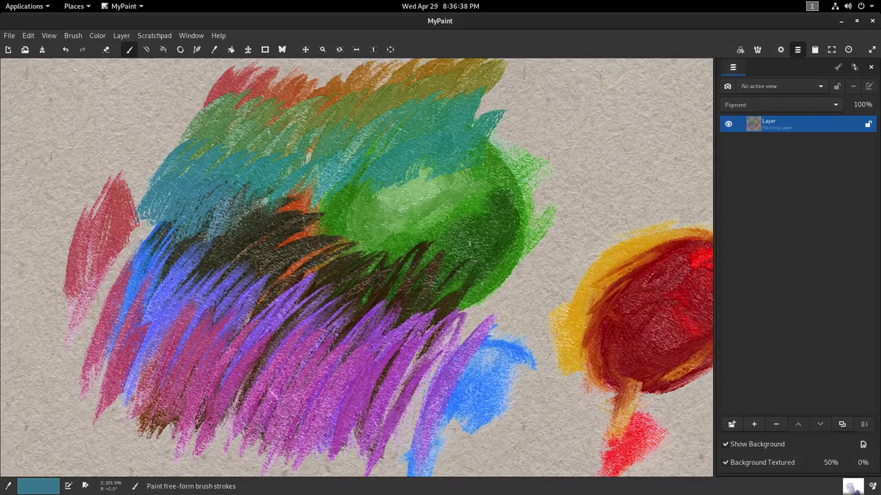
# Reopen the background pattern chooser and move its window away from the middle of the painting.
pyautogui.click(863, 444)
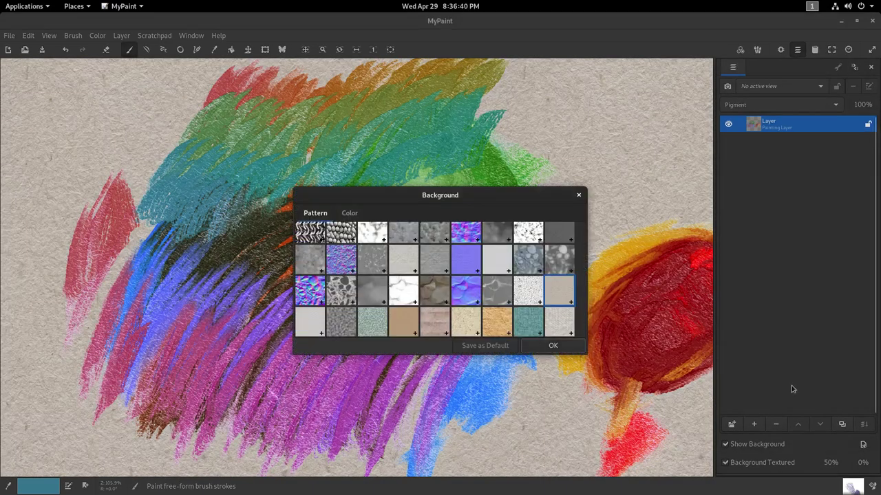
pyautogui.moveTo(518, 199); pyautogui.dragTo(226, 69)
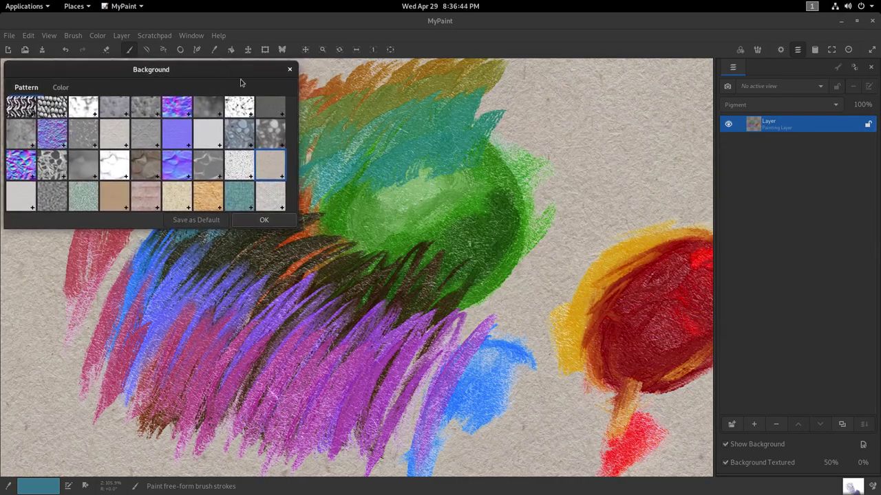
pyautogui.moveTo(430, 280); pyautogui.dragTo(528, 314)
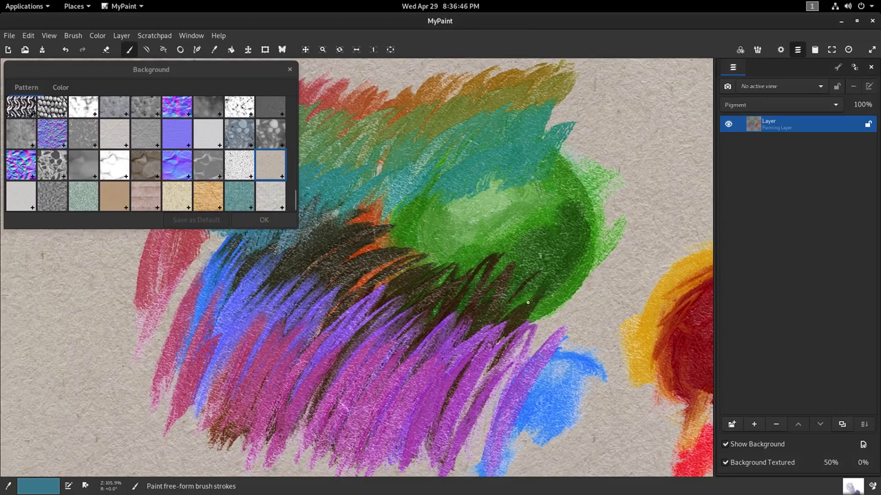
# Set the first Background Textured value to 40% and the second one to 20%.
pyautogui.click(831, 462)
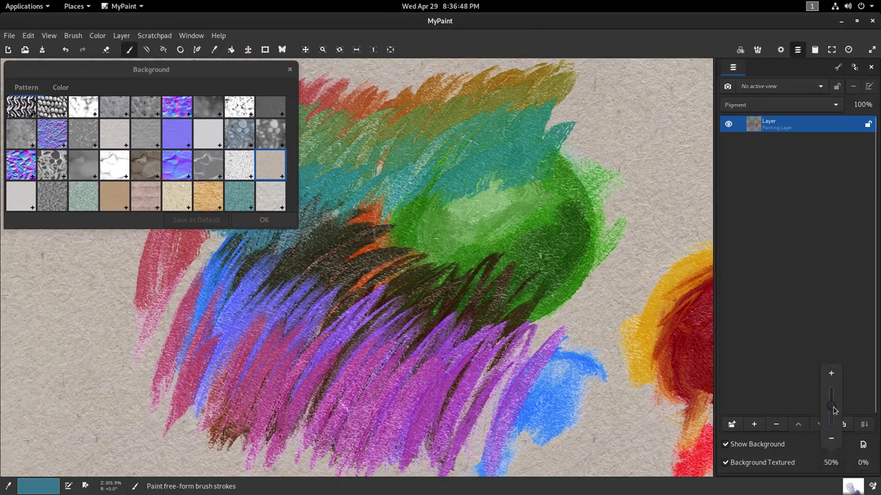
pyautogui.moveTo(834, 415); pyautogui.dragTo(834, 412)
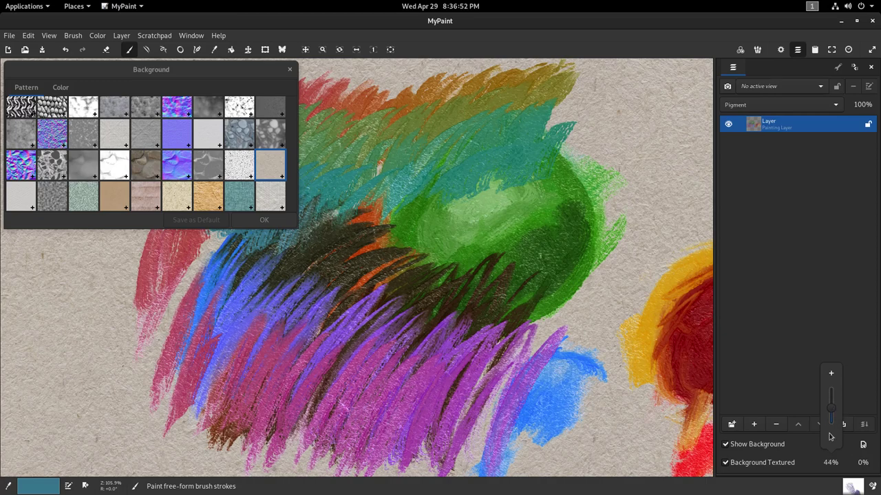
pyautogui.click(862, 463)
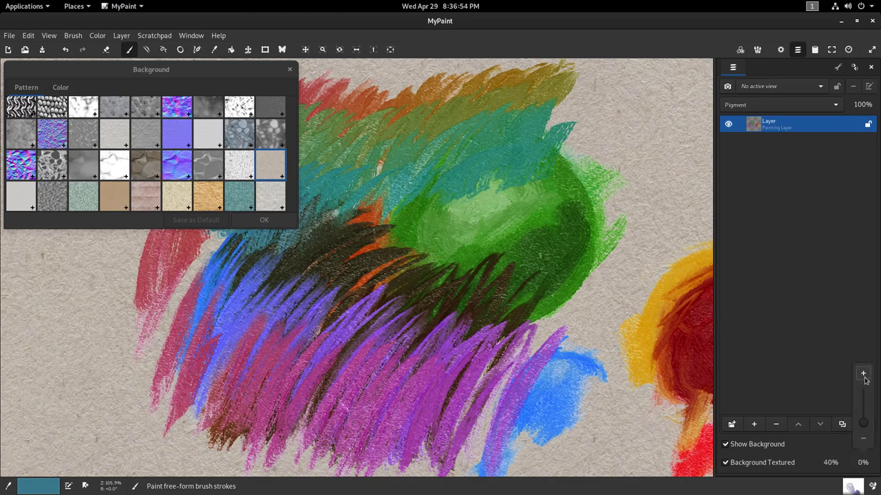
pyautogui.click(864, 375)
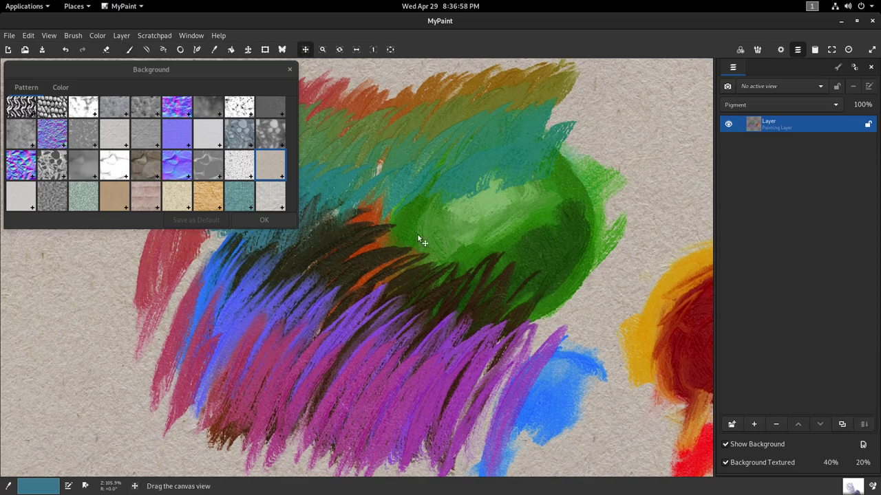
# Apply the plain light grey canvas-weave pattern as the background.
pyautogui.moveTo(416, 233); pyautogui.dragTo(438, 228)
pyautogui.click(207, 135)
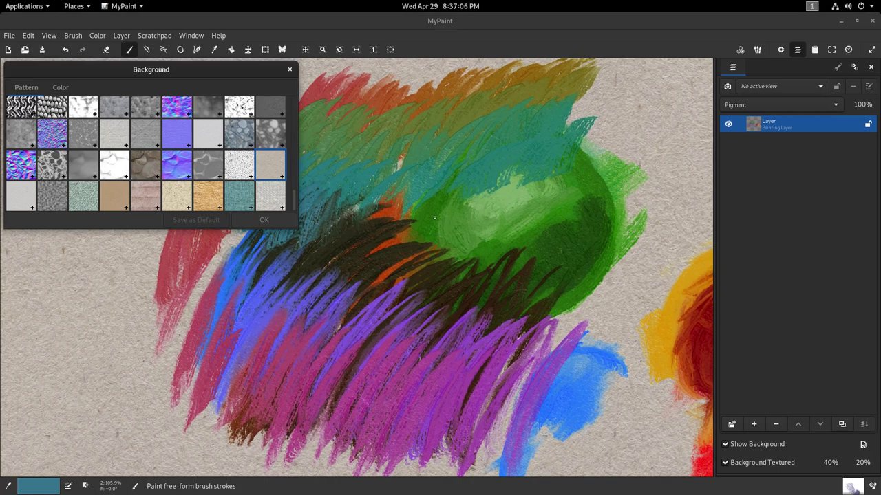
pyautogui.click(208, 138)
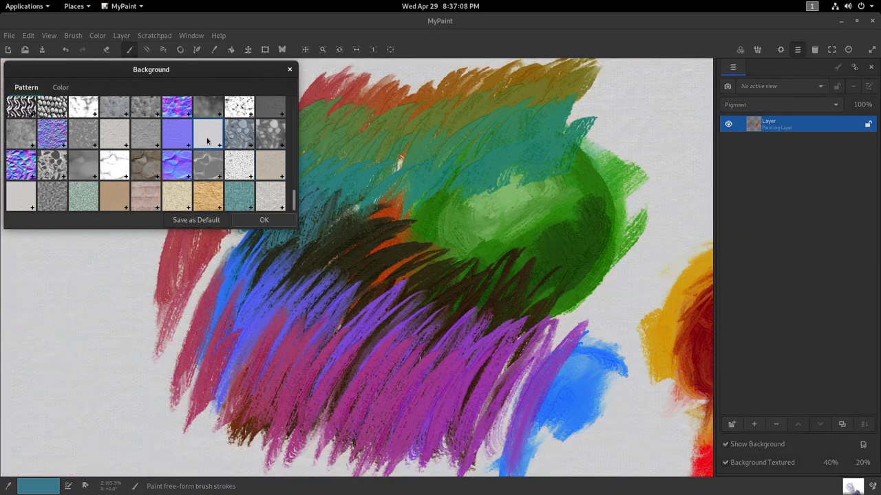
pyautogui.moveTo(519, 236)
pyautogui.mouseDown()
pyautogui.moveTo(495, 244)
pyautogui.moveTo(481, 207)
pyautogui.moveTo(491, 256)
pyautogui.moveTo(488, 241)
pyautogui.moveTo(548, 230)
pyautogui.mouseUp()
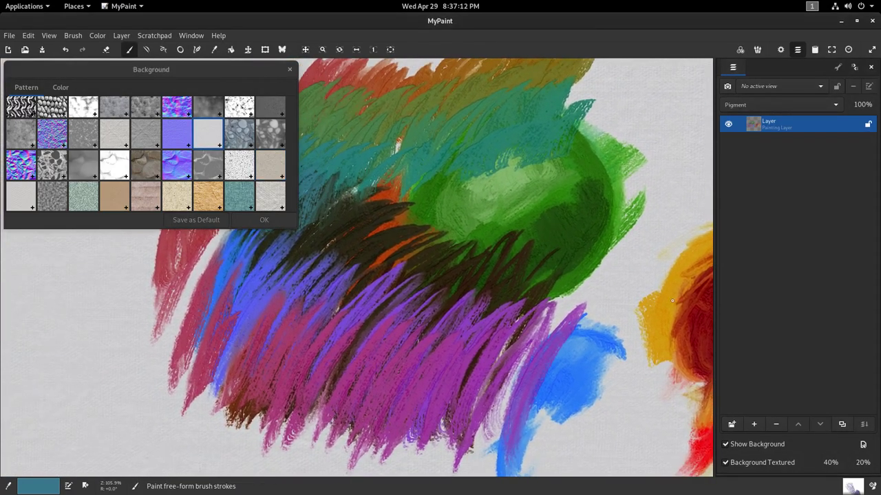
# Set the second Background Textured value to 0% and the first one to 60%.
pyautogui.click(856, 462)
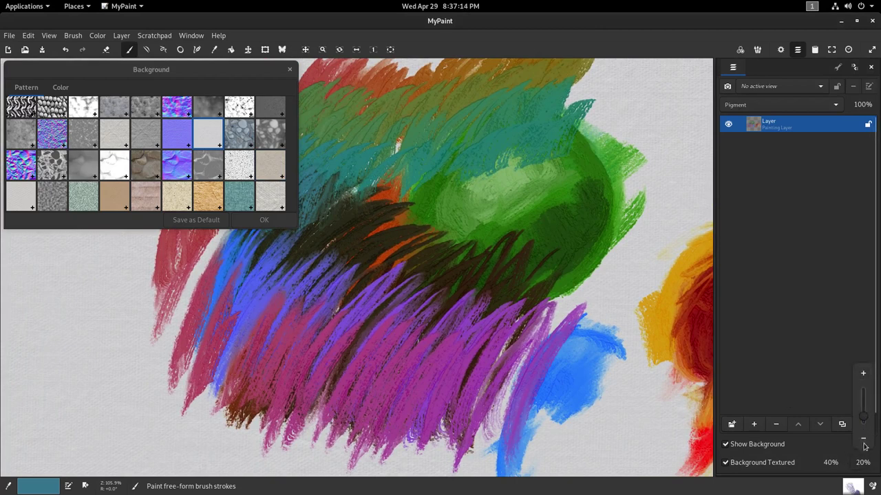
pyautogui.moveTo(864, 459); pyautogui.dragTo(861, 461)
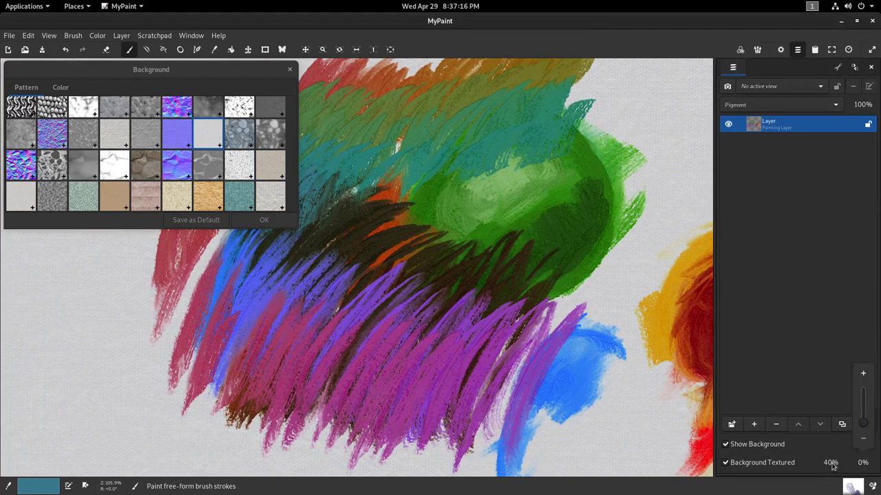
pyautogui.click(831, 463)
pyautogui.click(832, 376)
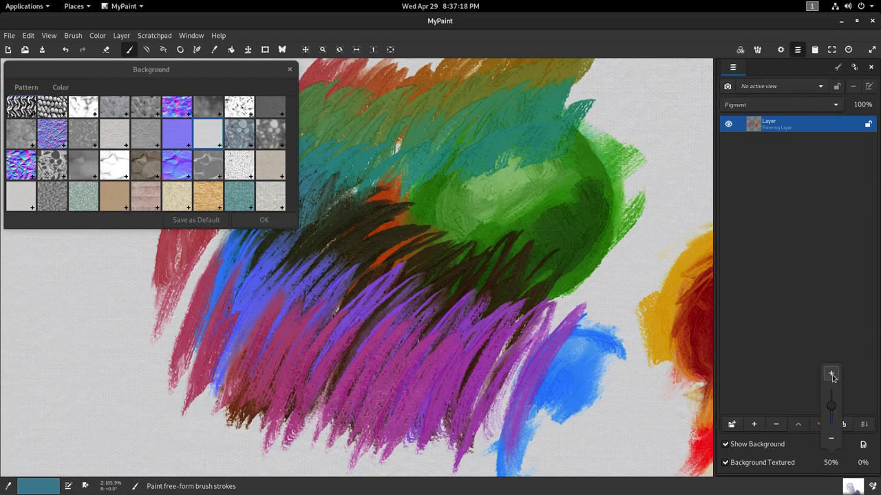
pyautogui.click(498, 286)
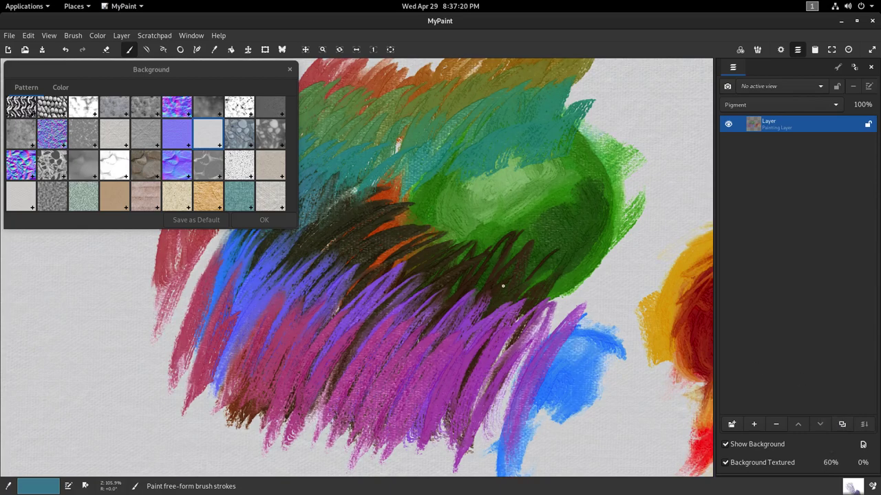
# Try the first Background Textured value at 80%, and return it to 60%.
pyautogui.moveTo(505, 285); pyautogui.dragTo(590, 287)
pyautogui.moveTo(523, 249)
pyautogui.mouseDown()
pyautogui.moveTo(552, 258)
pyautogui.moveTo(513, 233)
pyautogui.moveTo(512, 241)
pyautogui.mouseUp()
pyautogui.moveTo(507, 242); pyautogui.dragTo(479, 224)
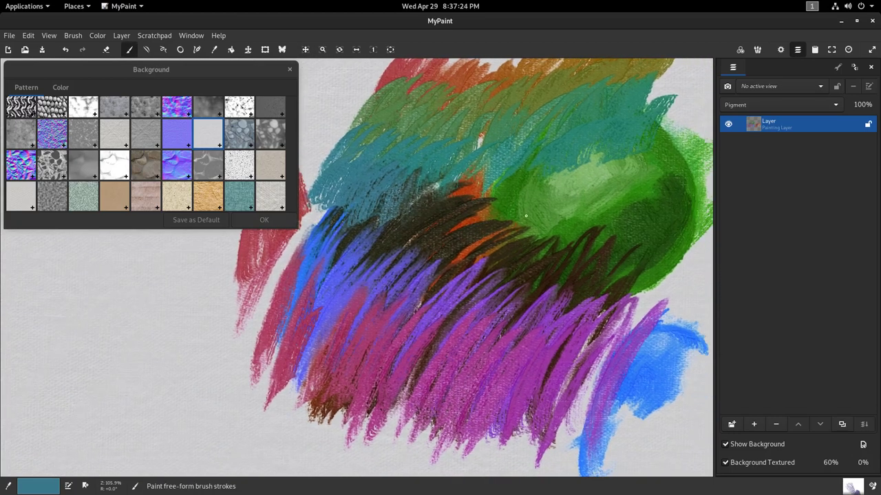
pyautogui.click(831, 463)
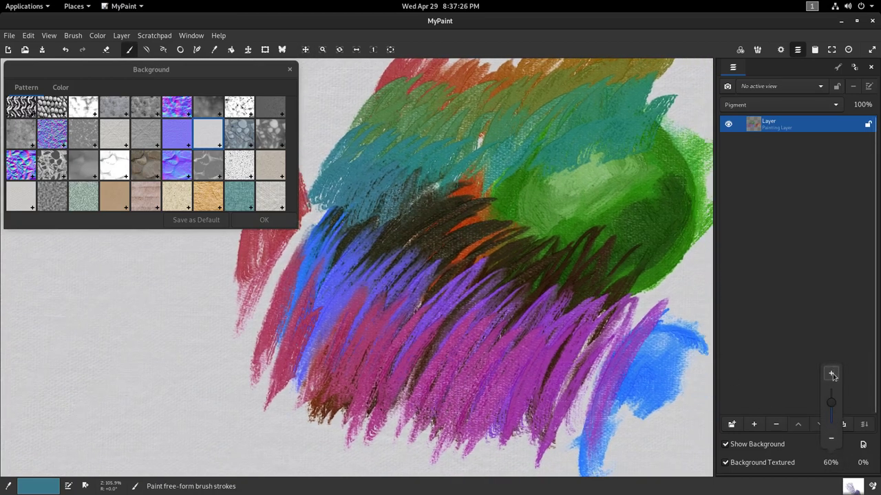
pyautogui.click(831, 374)
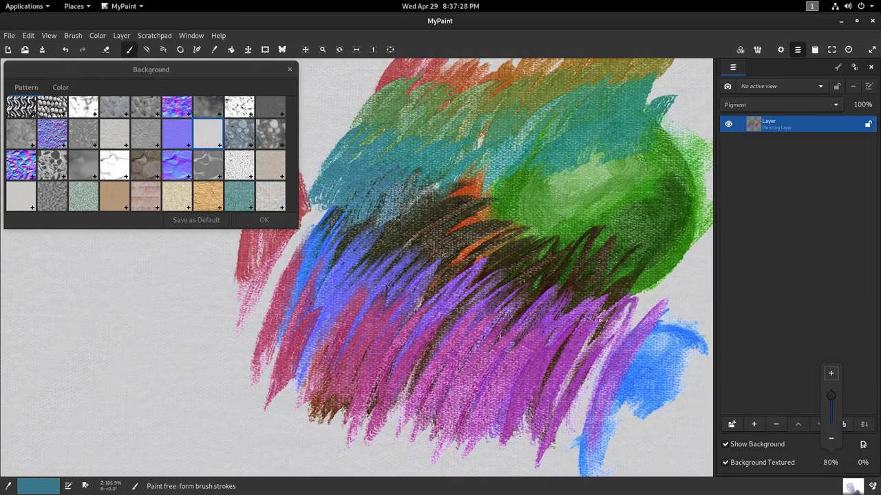
pyautogui.click(832, 439)
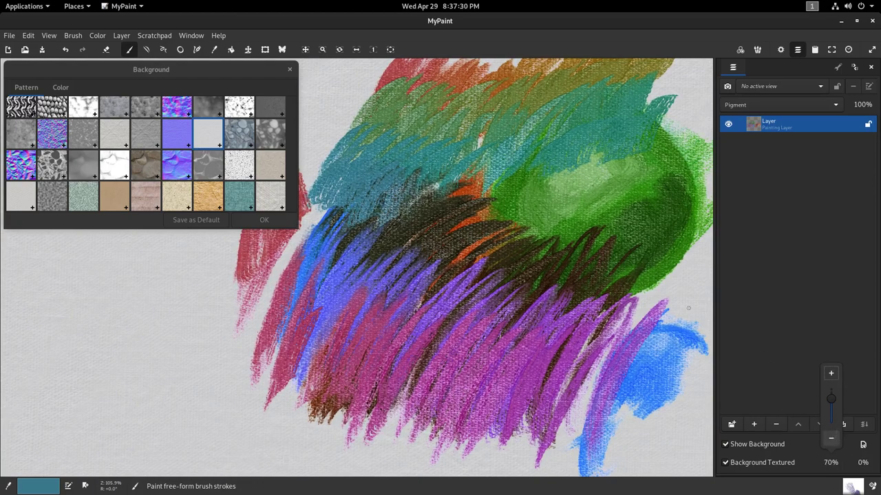
pyautogui.click(590, 248)
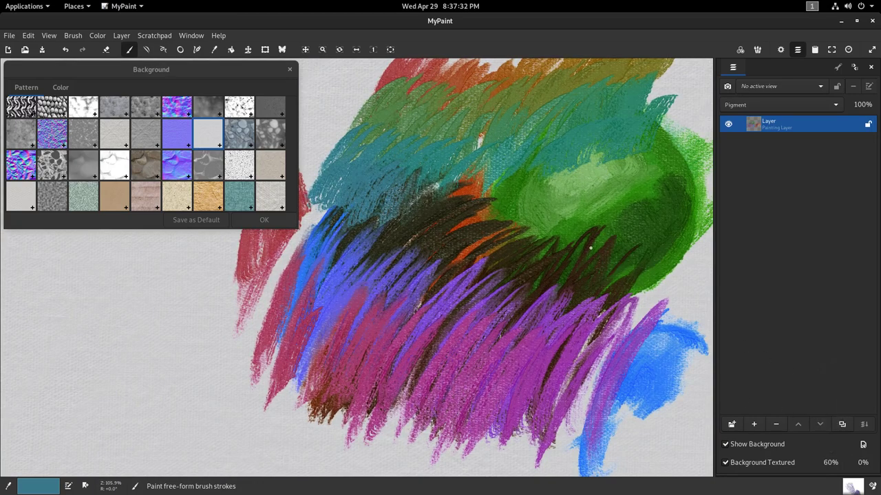
# Pick a bright blue and paint a small patch on the blank canvas above the red oval.
pyautogui.moveTo(538, 223); pyautogui.dragTo(529, 219)
pyautogui.moveTo(331, 182); pyautogui.dragTo(216, 199)
pyautogui.moveTo(359, 203); pyautogui.dragTo(253, 254)
pyautogui.moveTo(334, 186)
pyautogui.mouseDown()
pyautogui.moveTo(324, 194)
pyautogui.moveTo(223, 176)
pyautogui.moveTo(347, 157)
pyautogui.mouseUp()
pyautogui.press('b')
pyautogui.press('v')
pyautogui.click(417, 157)
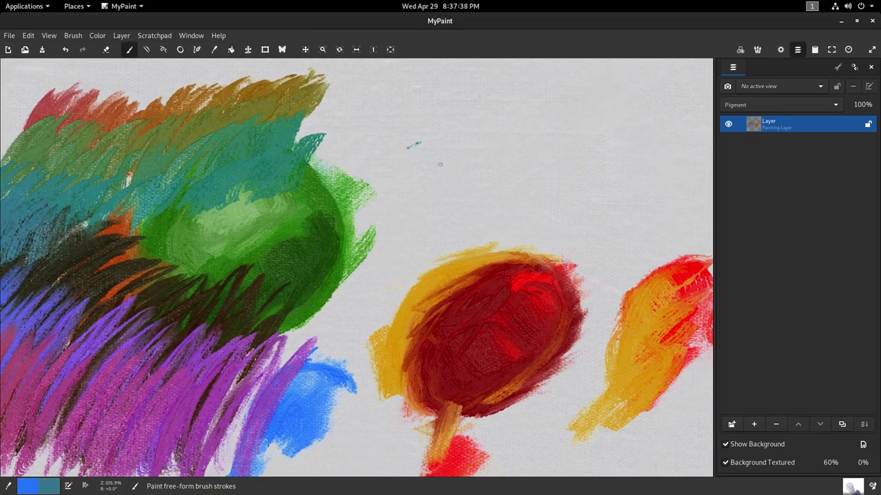
pyautogui.moveTo(447, 145)
pyautogui.mouseDown()
pyautogui.moveTo(421, 185)
pyautogui.moveTo(436, 145)
pyautogui.moveTo(424, 184)
pyautogui.moveTo(425, 156)
pyautogui.moveTo(412, 157)
pyautogui.moveTo(430, 187)
pyautogui.moveTo(407, 191)
pyautogui.moveTo(439, 169)
pyautogui.moveTo(434, 199)
pyautogui.moveTo(397, 211)
pyautogui.moveTo(399, 192)
pyautogui.moveTo(440, 133)
pyautogui.moveTo(428, 177)
pyautogui.moveTo(423, 161)
pyautogui.moveTo(427, 205)
pyautogui.mouseUp()
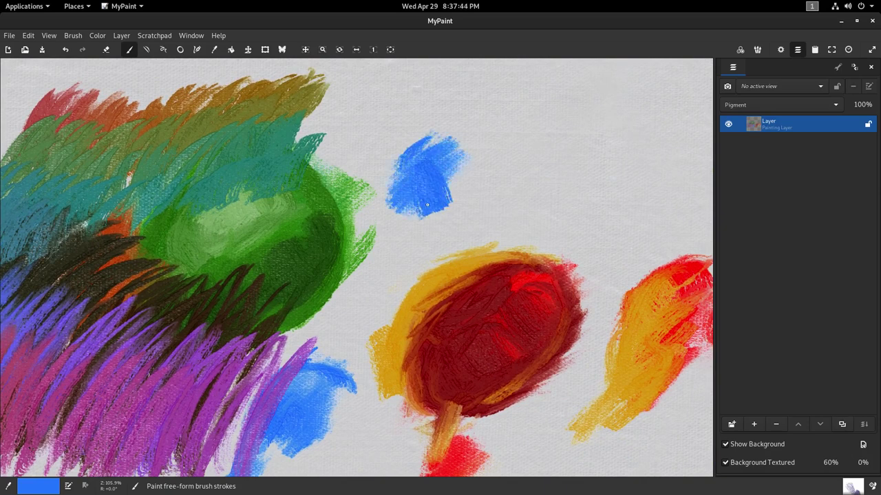
# Darken the blue gradually and extend the blue patch sideways with mid-blue to navy strokes.
pyautogui.moveTo(444, 162)
pyautogui.mouseDown()
pyautogui.moveTo(421, 206)
pyautogui.moveTo(452, 207)
pyautogui.moveTo(434, 203)
pyautogui.moveTo(430, 178)
pyautogui.moveTo(468, 175)
pyautogui.moveTo(475, 206)
pyautogui.moveTo(481, 159)
pyautogui.moveTo(514, 165)
pyautogui.moveTo(485, 207)
pyautogui.moveTo(475, 151)
pyautogui.moveTo(499, 199)
pyautogui.moveTo(487, 146)
pyautogui.moveTo(482, 186)
pyautogui.moveTo(537, 170)
pyautogui.moveTo(362, 286)
pyautogui.moveTo(438, 203)
pyautogui.mouseUp()
pyautogui.hotkey('shift', 'd')
pyautogui.press('d')
pyautogui.press('space')
pyautogui.press('space')
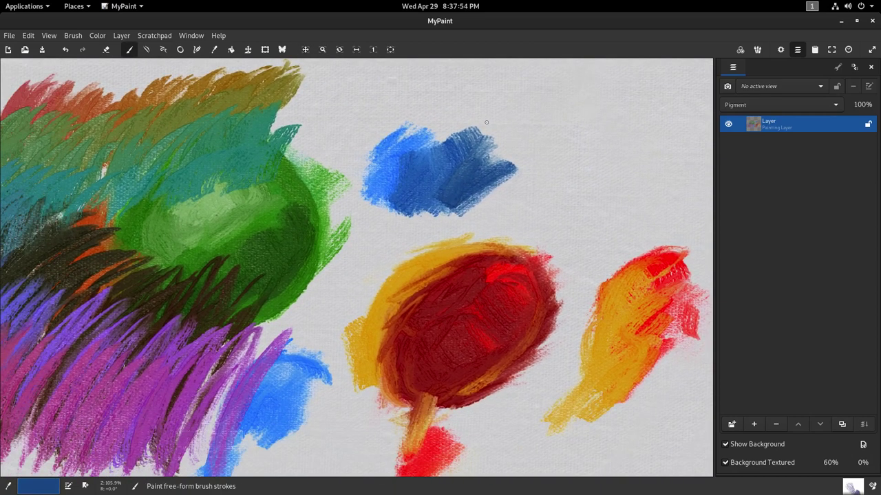
# Enlarge the blue patch with navy strokes and work brighter mid-blue strokes into it.
pyautogui.press('space')
pyautogui.moveTo(468, 155); pyautogui.dragTo(423, 203)
pyautogui.moveTo(423, 158)
pyautogui.mouseDown()
pyautogui.moveTo(422, 122)
pyautogui.moveTo(437, 146)
pyautogui.moveTo(430, 147)
pyautogui.moveTo(446, 159)
pyautogui.moveTo(423, 159)
pyautogui.moveTo(428, 141)
pyautogui.moveTo(353, 158)
pyautogui.moveTo(302, 189)
pyautogui.moveTo(313, 155)
pyautogui.moveTo(362, 98)
pyautogui.moveTo(357, 132)
pyautogui.moveTo(298, 224)
pyautogui.moveTo(322, 239)
pyautogui.moveTo(360, 183)
pyautogui.moveTo(364, 214)
pyautogui.moveTo(390, 233)
pyautogui.moveTo(439, 201)
pyautogui.moveTo(441, 220)
pyautogui.moveTo(459, 226)
pyautogui.moveTo(460, 244)
pyautogui.moveTo(401, 220)
pyautogui.moveTo(397, 207)
pyautogui.moveTo(442, 166)
pyautogui.moveTo(437, 141)
pyautogui.moveTo(454, 152)
pyautogui.moveTo(463, 203)
pyautogui.moveTo(511, 139)
pyautogui.moveTo(461, 137)
pyautogui.moveTo(457, 214)
pyautogui.moveTo(479, 198)
pyautogui.moveTo(485, 173)
pyautogui.moveTo(494, 178)
pyautogui.moveTo(483, 218)
pyautogui.moveTo(449, 217)
pyautogui.moveTo(480, 165)
pyautogui.moveTo(459, 191)
pyautogui.moveTo(462, 215)
pyautogui.moveTo(430, 195)
pyautogui.moveTo(426, 243)
pyautogui.moveTo(380, 232)
pyautogui.moveTo(445, 163)
pyautogui.moveTo(463, 201)
pyautogui.mouseUp()
pyautogui.press('v')
pyautogui.click(475, 171)
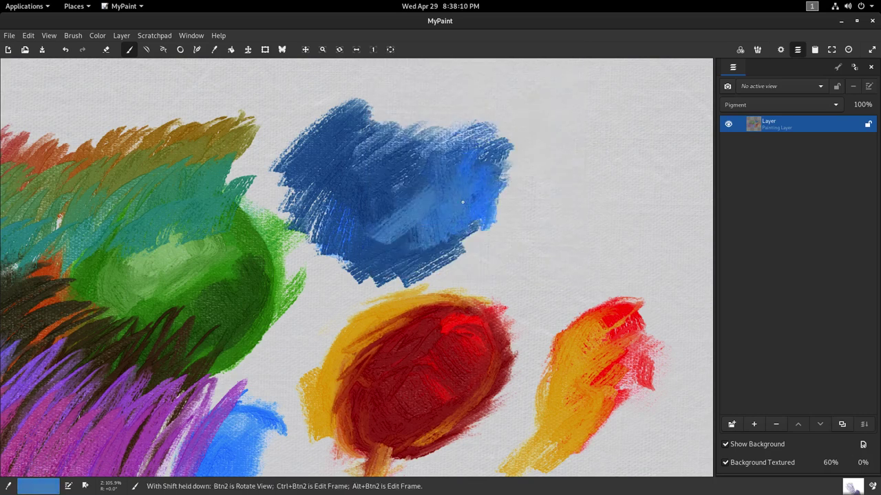
# Extend the blue patch sideways toward the blank canvas in lighter to pale blues, and fill its upper edge with mid-blue strokes.
pyautogui.moveTo(487, 168)
pyautogui.mouseDown()
pyautogui.moveTo(495, 196)
pyautogui.moveTo(485, 188)
pyautogui.moveTo(468, 204)
pyautogui.moveTo(528, 175)
pyautogui.moveTo(489, 234)
pyautogui.moveTo(526, 202)
pyautogui.moveTo(531, 213)
pyautogui.moveTo(547, 185)
pyautogui.moveTo(556, 199)
pyautogui.moveTo(521, 245)
pyautogui.moveTo(526, 219)
pyautogui.moveTo(505, 198)
pyautogui.moveTo(501, 248)
pyautogui.moveTo(475, 243)
pyautogui.moveTo(504, 220)
pyautogui.moveTo(526, 221)
pyautogui.moveTo(490, 263)
pyautogui.moveTo(511, 240)
pyautogui.moveTo(523, 259)
pyautogui.moveTo(483, 246)
pyautogui.moveTo(446, 265)
pyautogui.moveTo(495, 255)
pyautogui.moveTo(428, 274)
pyautogui.moveTo(571, 272)
pyautogui.moveTo(494, 270)
pyautogui.moveTo(571, 261)
pyautogui.moveTo(538, 288)
pyautogui.moveTo(550, 250)
pyautogui.moveTo(591, 237)
pyautogui.moveTo(524, 267)
pyautogui.moveTo(547, 226)
pyautogui.moveTo(538, 218)
pyautogui.moveTo(531, 148)
pyautogui.moveTo(526, 236)
pyautogui.moveTo(554, 242)
pyautogui.moveTo(546, 218)
pyautogui.moveTo(509, 227)
pyautogui.moveTo(523, 241)
pyautogui.moveTo(556, 235)
pyautogui.moveTo(526, 251)
pyautogui.moveTo(549, 260)
pyautogui.moveTo(550, 270)
pyautogui.moveTo(554, 234)
pyautogui.moveTo(581, 244)
pyautogui.moveTo(547, 269)
pyautogui.moveTo(574, 235)
pyautogui.moveTo(562, 223)
pyautogui.moveTo(553, 227)
pyautogui.moveTo(603, 177)
pyautogui.moveTo(539, 197)
pyautogui.mouseUp()
pyautogui.press('l')
pyautogui.moveTo(581, 239)
pyautogui.mouseDown()
pyautogui.moveTo(585, 273)
pyautogui.moveTo(574, 250)
pyautogui.moveTo(450, 286)
pyautogui.moveTo(653, 262)
pyautogui.moveTo(587, 274)
pyautogui.moveTo(608, 260)
pyautogui.moveTo(617, 232)
pyautogui.moveTo(583, 224)
pyautogui.moveTo(594, 270)
pyautogui.moveTo(647, 266)
pyautogui.moveTo(597, 259)
pyautogui.moveTo(580, 227)
pyautogui.moveTo(603, 199)
pyautogui.moveTo(613, 227)
pyautogui.moveTo(602, 173)
pyautogui.mouseUp()
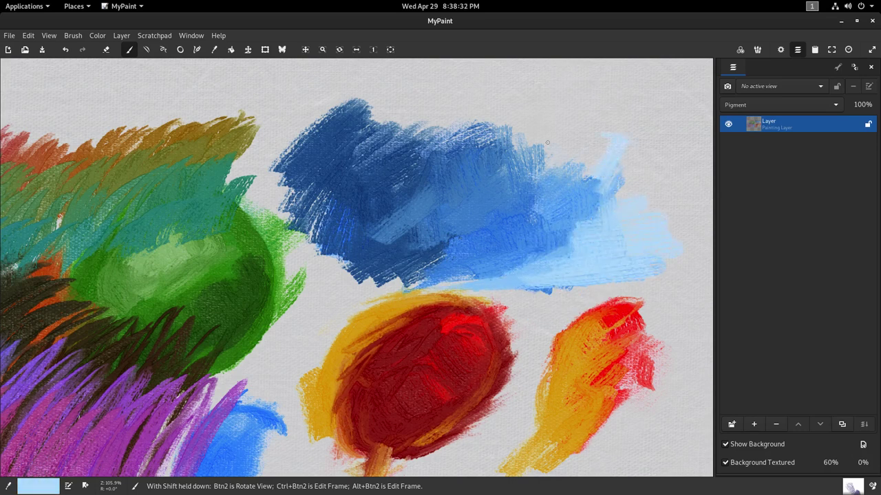
pyautogui.moveTo(547, 143)
pyautogui.mouseDown()
pyautogui.moveTo(567, 129)
pyautogui.moveTo(569, 181)
pyautogui.moveTo(561, 131)
pyautogui.mouseUp()
pyautogui.moveTo(558, 176)
pyautogui.mouseDown()
pyautogui.moveTo(609, 167)
pyautogui.moveTo(566, 132)
pyautogui.moveTo(509, 141)
pyautogui.moveTo(524, 140)
pyautogui.moveTo(535, 166)
pyautogui.moveTo(520, 140)
pyautogui.moveTo(538, 119)
pyautogui.moveTo(531, 176)
pyautogui.moveTo(571, 158)
pyautogui.moveTo(531, 147)
pyautogui.moveTo(532, 127)
pyautogui.moveTo(516, 184)
pyautogui.moveTo(546, 156)
pyautogui.moveTo(508, 150)
pyautogui.moveTo(543, 128)
pyautogui.moveTo(505, 95)
pyautogui.moveTo(498, 137)
pyautogui.moveTo(486, 137)
pyautogui.moveTo(472, 98)
pyautogui.moveTo(444, 136)
pyautogui.moveTo(428, 123)
pyautogui.moveTo(455, 106)
pyautogui.moveTo(487, 122)
pyautogui.moveTo(434, 102)
pyautogui.moveTo(397, 132)
pyautogui.moveTo(398, 88)
pyautogui.moveTo(378, 121)
pyautogui.moveTo(353, 123)
pyautogui.moveTo(368, 132)
pyautogui.moveTo(406, 117)
pyautogui.moveTo(383, 107)
pyautogui.moveTo(387, 87)
pyautogui.moveTo(379, 107)
pyautogui.moveTo(380, 88)
pyautogui.moveTo(393, 116)
pyautogui.mouseUp()
pyautogui.press('r')
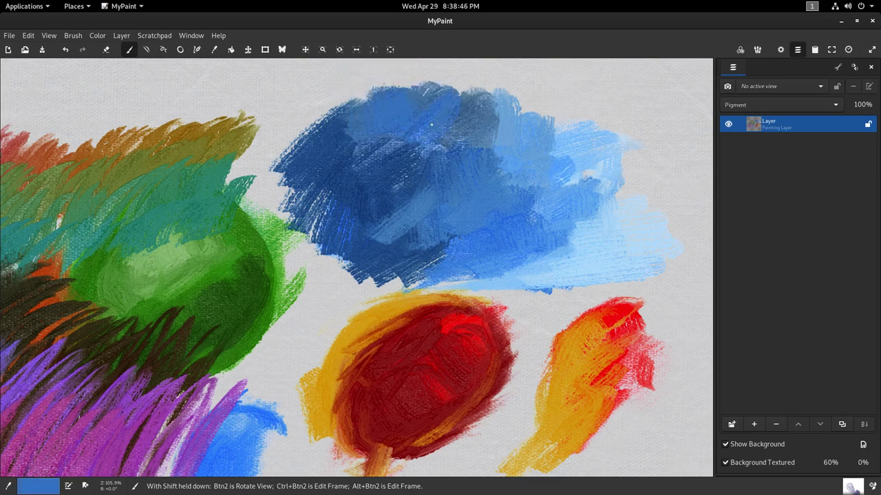
# Sample blues from the canvas and paint a rounded light-blue highlight inside the dark upper area of the blue patch.
pyautogui.keyDown('ctrl'); pyautogui.click(427, 112); pyautogui.keyUp('ctrl')
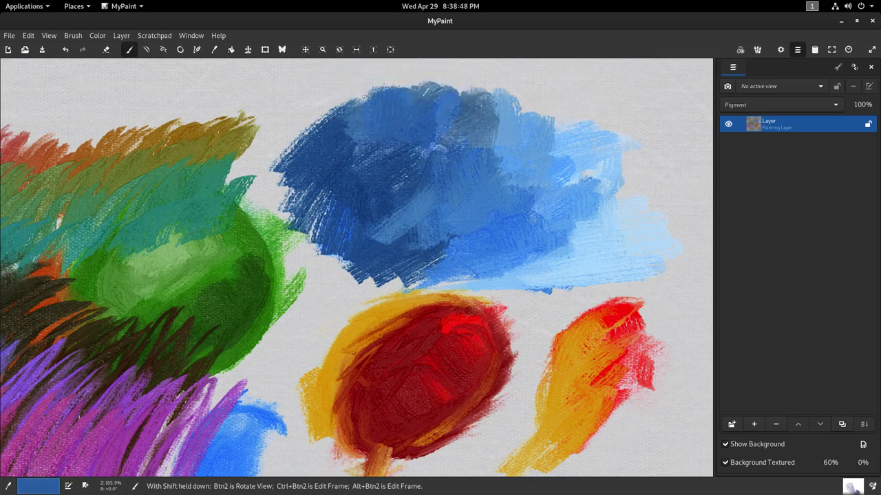
pyautogui.moveTo(364, 97)
pyautogui.mouseDown()
pyautogui.moveTo(438, 89)
pyautogui.moveTo(459, 95)
pyautogui.moveTo(460, 124)
pyautogui.moveTo(346, 112)
pyautogui.moveTo(271, 143)
pyautogui.moveTo(289, 128)
pyautogui.moveTo(349, 156)
pyautogui.moveTo(372, 137)
pyautogui.moveTo(299, 187)
pyautogui.moveTo(358, 161)
pyautogui.moveTo(359, 187)
pyautogui.moveTo(382, 187)
pyautogui.moveTo(394, 159)
pyautogui.moveTo(385, 154)
pyautogui.moveTo(353, 181)
pyautogui.moveTo(361, 148)
pyautogui.moveTo(384, 142)
pyautogui.mouseUp()
pyautogui.keyDown('ctrl'); pyautogui.click(359, 187); pyautogui.keyUp('ctrl')
pyautogui.moveTo(335, 162)
pyautogui.mouseDown()
pyautogui.moveTo(384, 141)
pyautogui.moveTo(385, 126)
pyautogui.moveTo(359, 164)
pyautogui.moveTo(355, 112)
pyautogui.moveTo(375, 120)
pyautogui.moveTo(377, 142)
pyautogui.moveTo(342, 177)
pyautogui.moveTo(381, 163)
pyautogui.moveTo(387, 137)
pyautogui.moveTo(342, 181)
pyautogui.moveTo(372, 148)
pyautogui.mouseUp()
pyautogui.keyDown('ctrl'); pyautogui.click(358, 157); pyautogui.keyUp('ctrl')
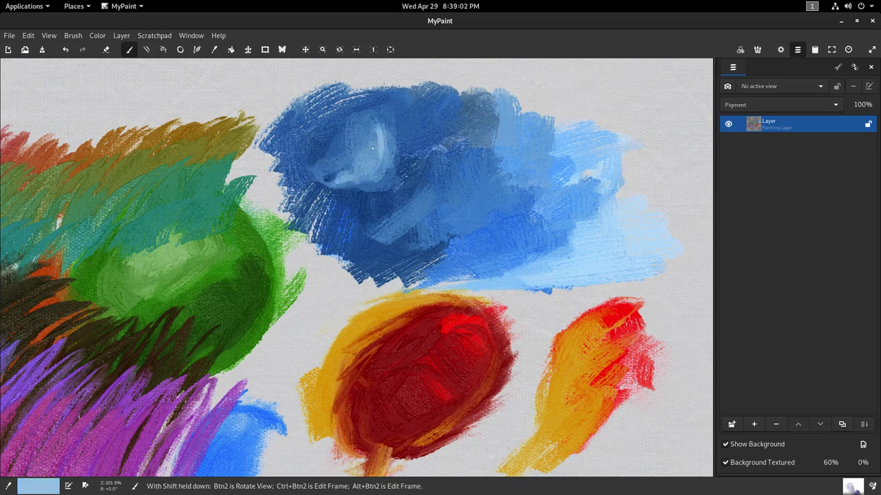
# Paint curved light-blue strokes through the middle of the blue patch, beside the rounded highlight.
pyautogui.moveTo(390, 177)
pyautogui.mouseDown()
pyautogui.moveTo(429, 159)
pyautogui.moveTo(398, 168)
pyautogui.moveTo(420, 133)
pyautogui.moveTo(410, 137)
pyautogui.moveTo(425, 150)
pyautogui.moveTo(436, 131)
pyautogui.moveTo(441, 201)
pyautogui.moveTo(460, 184)
pyautogui.moveTo(432, 217)
pyautogui.moveTo(451, 211)
pyautogui.moveTo(441, 223)
pyautogui.moveTo(474, 180)
pyautogui.moveTo(453, 214)
pyautogui.moveTo(424, 225)
pyautogui.moveTo(488, 199)
pyautogui.mouseUp()
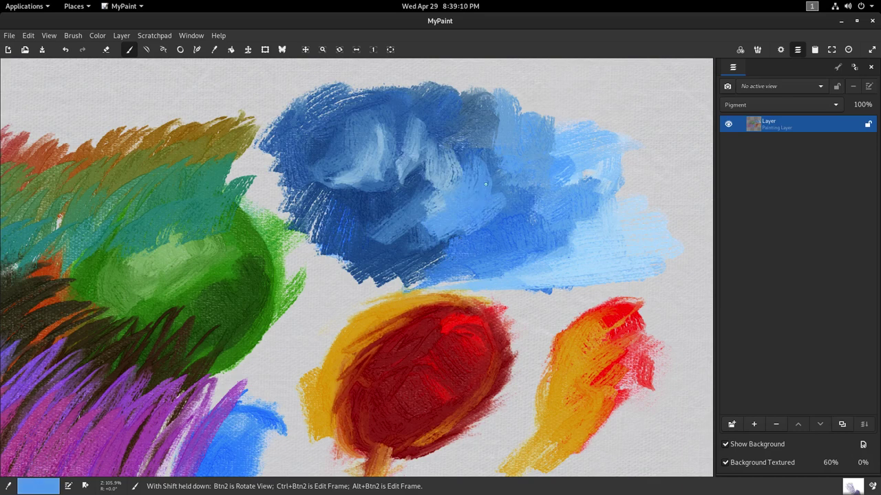
pyautogui.hotkey('ctrl', 'z')
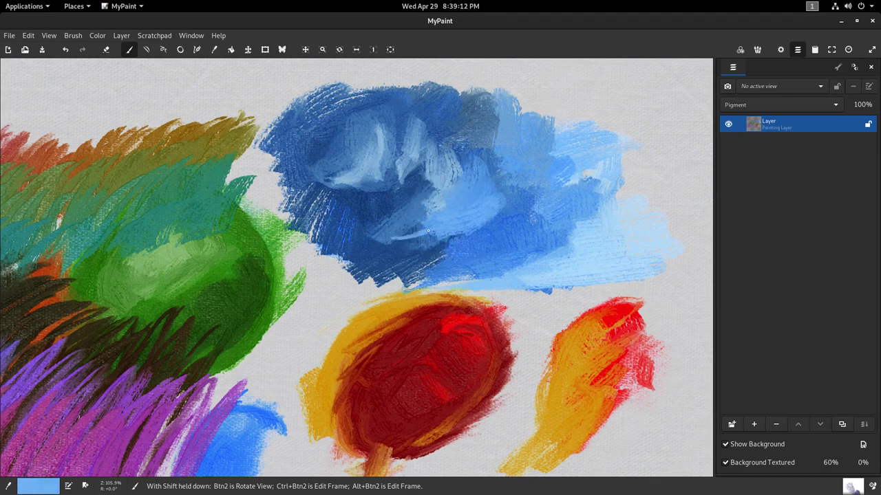
pyautogui.moveTo(408, 236); pyautogui.dragTo(465, 218)
pyautogui.press('r')
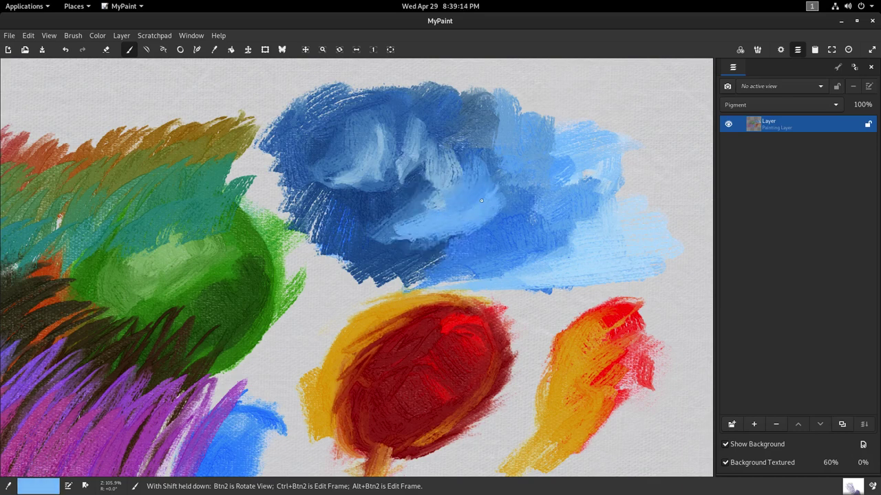
pyautogui.moveTo(497, 186)
pyautogui.mouseDown()
pyautogui.moveTo(475, 205)
pyautogui.moveTo(501, 175)
pyautogui.mouseUp()
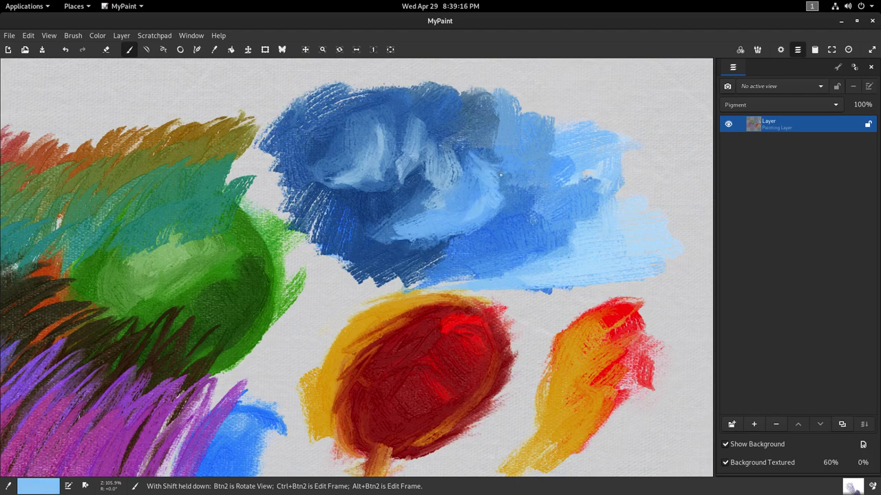
pyautogui.moveTo(376, 226); pyautogui.dragTo(352, 226)
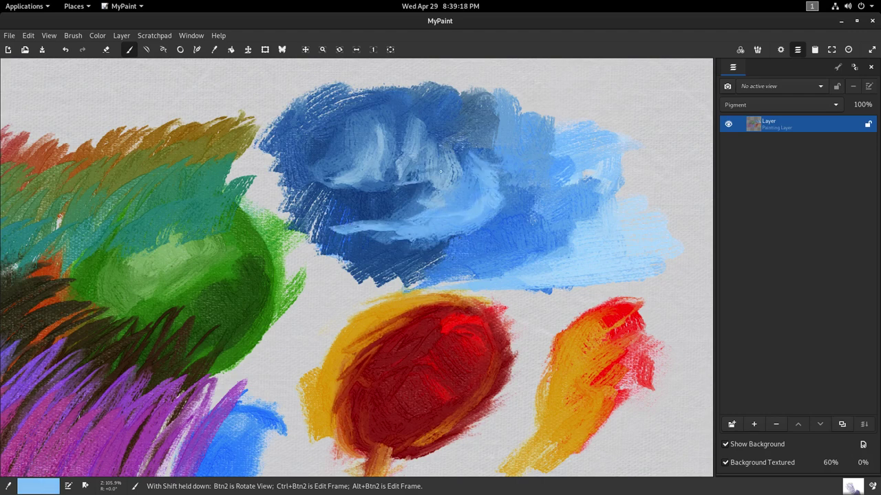
# Add pale-blue strokes over the centre of the blue patch and lengthen the streak crossing it.
pyautogui.moveTo(451, 144); pyautogui.dragTo(480, 168)
pyautogui.moveTo(472, 134)
pyautogui.mouseDown()
pyautogui.moveTo(513, 195)
pyautogui.moveTo(558, 181)
pyautogui.mouseUp()
pyautogui.press('r')
pyautogui.moveTo(480, 216); pyautogui.dragTo(535, 191)
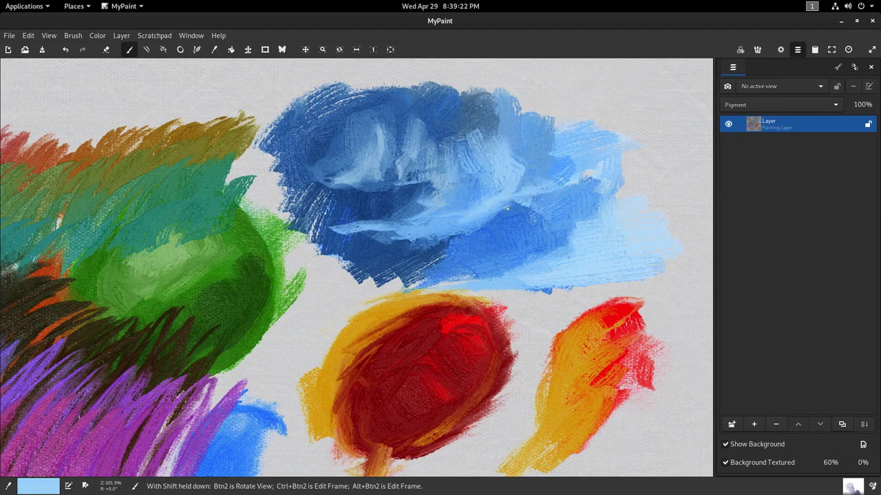
# Paint a very pale blue band along the patch's lower edge and cover it with cream.
pyautogui.moveTo(455, 232)
pyautogui.mouseDown()
pyautogui.moveTo(521, 216)
pyautogui.moveTo(561, 233)
pyautogui.moveTo(482, 278)
pyautogui.moveTo(581, 273)
pyautogui.moveTo(510, 273)
pyautogui.mouseUp()
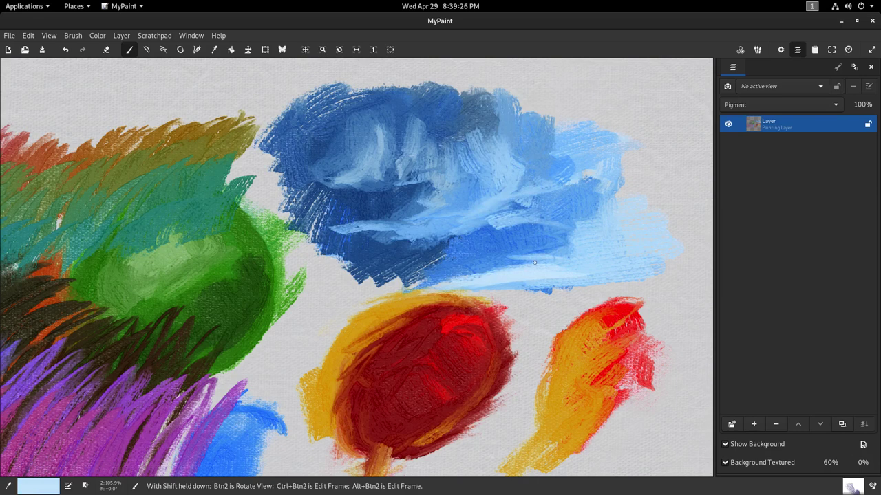
pyautogui.press('r')
pyautogui.press('r')
pyautogui.moveTo(558, 273)
pyautogui.mouseDown()
pyautogui.moveTo(522, 272)
pyautogui.moveTo(620, 276)
pyautogui.moveTo(598, 257)
pyautogui.mouseUp()
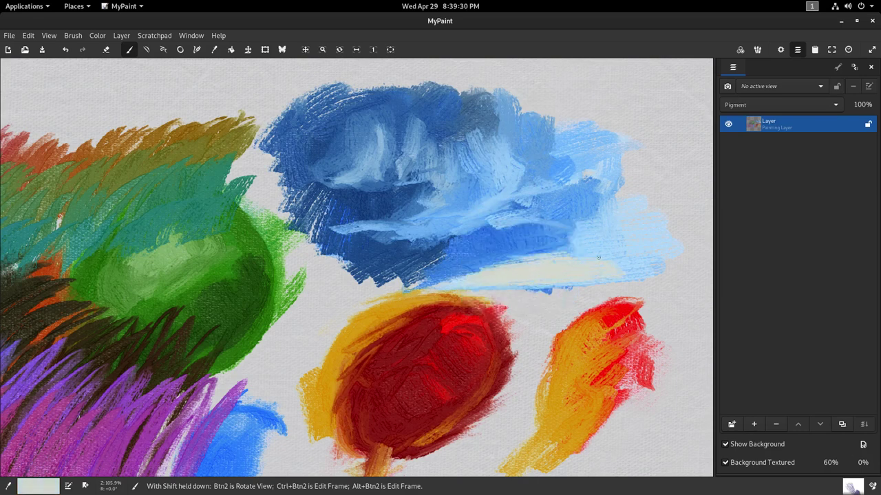
# Paint dark grey-blue cloud shadows below the central highlights and around the pale streak in the blue patch.
pyautogui.press('r')
pyautogui.moveTo(514, 255)
pyautogui.mouseDown()
pyautogui.moveTo(495, 275)
pyautogui.moveTo(410, 279)
pyautogui.mouseUp()
pyautogui.press('r')
pyautogui.moveTo(456, 262)
pyautogui.mouseDown()
pyautogui.moveTo(464, 236)
pyautogui.moveTo(471, 261)
pyautogui.moveTo(484, 241)
pyautogui.moveTo(501, 256)
pyautogui.moveTo(519, 232)
pyautogui.moveTo(510, 255)
pyautogui.moveTo(504, 233)
pyautogui.moveTo(474, 251)
pyautogui.moveTo(464, 236)
pyautogui.moveTo(426, 260)
pyautogui.moveTo(407, 265)
pyautogui.moveTo(396, 253)
pyautogui.moveTo(386, 275)
pyautogui.moveTo(371, 262)
pyautogui.moveTo(390, 233)
pyautogui.moveTo(343, 247)
pyautogui.moveTo(465, 231)
pyautogui.moveTo(398, 212)
pyautogui.moveTo(405, 204)
pyautogui.moveTo(387, 215)
pyautogui.moveTo(375, 199)
pyautogui.moveTo(363, 205)
pyautogui.moveTo(399, 201)
pyautogui.mouseUp()
pyautogui.press('r')
pyautogui.press('d')
pyautogui.press('d')
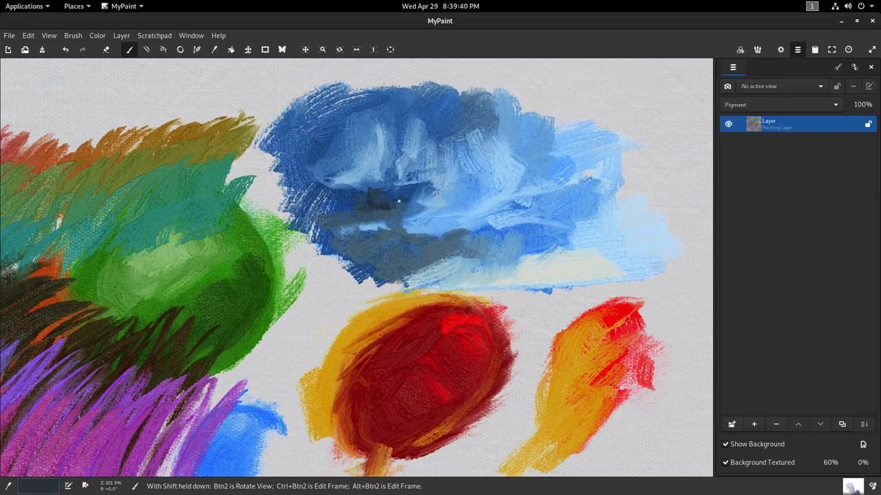
pyautogui.press('r')
pyautogui.moveTo(343, 208)
pyautogui.mouseDown()
pyautogui.moveTo(318, 200)
pyautogui.moveTo(399, 185)
pyautogui.mouseUp()
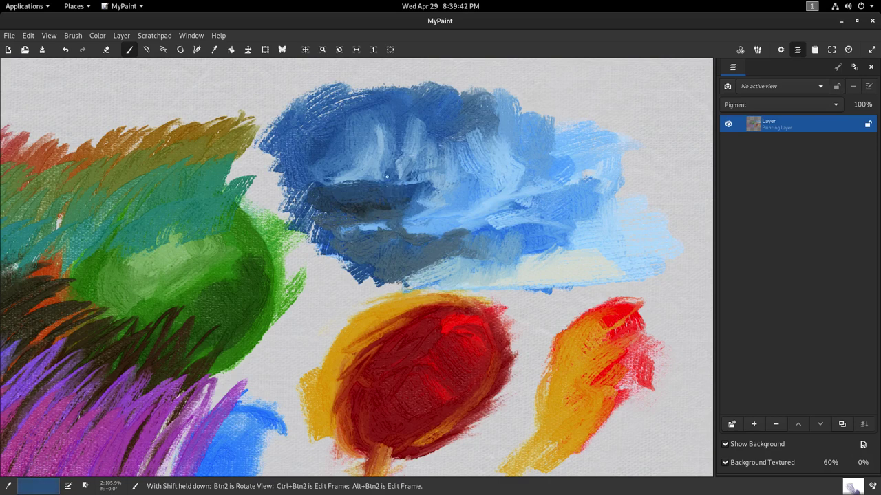
# Sample a medium blue and paint it over the dark shadow's edge and the patch's side bordering the green shape.
pyautogui.keyDown('ctrl'); pyautogui.click(376, 183); pyautogui.keyUp('ctrl')
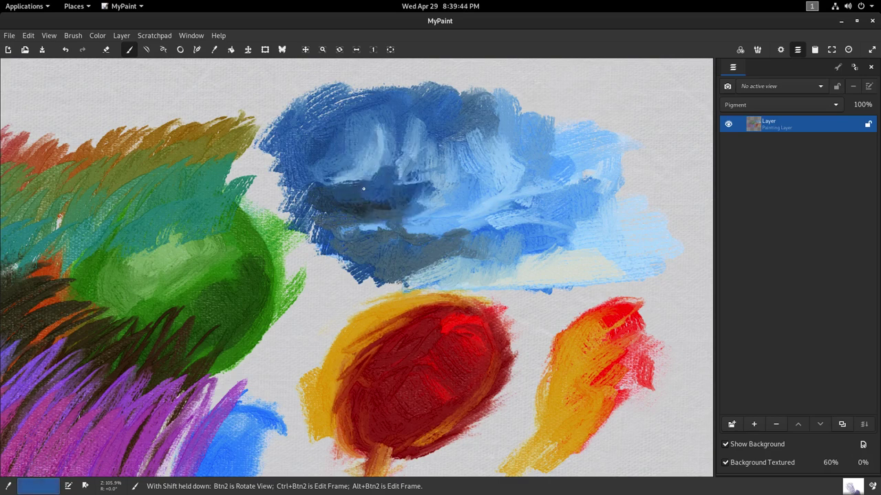
pyautogui.moveTo(320, 187); pyautogui.dragTo(379, 176)
pyautogui.moveTo(341, 257)
pyautogui.mouseDown()
pyautogui.moveTo(313, 247)
pyautogui.moveTo(275, 181)
pyautogui.moveTo(276, 241)
pyautogui.moveTo(289, 282)
pyautogui.moveTo(374, 259)
pyautogui.moveTo(382, 288)
pyautogui.moveTo(296, 298)
pyautogui.moveTo(350, 258)
pyautogui.mouseUp()
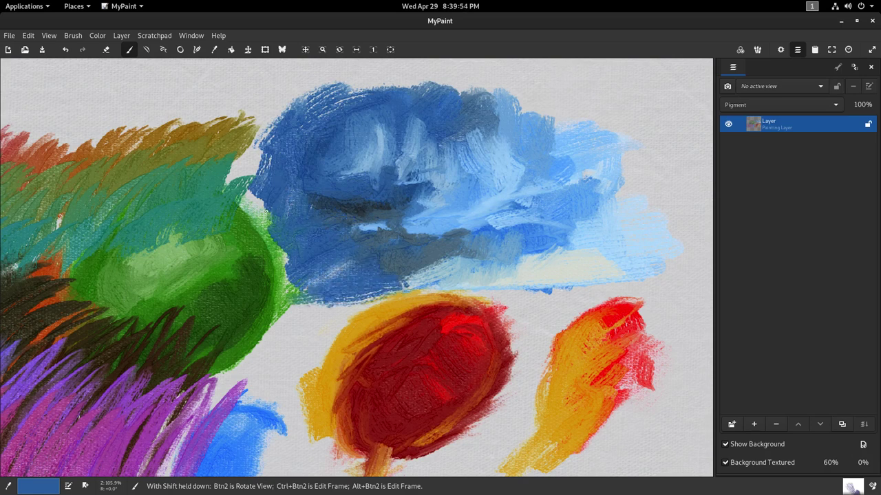
pyautogui.moveTo(265, 211); pyautogui.dragTo(287, 157)
# Switch to a pink-thumbnail blending brush from the Dieterle set and soften the blue patch's strokes and outer edges.
pyautogui.press('b')
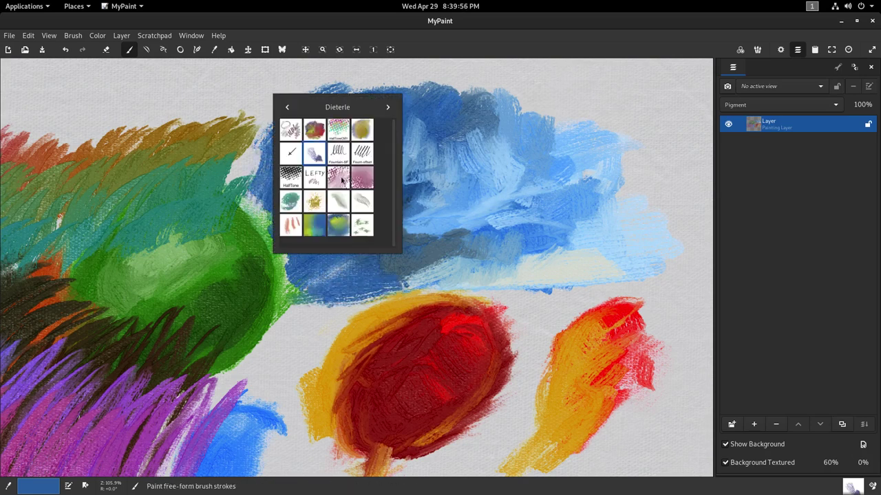
pyautogui.click(319, 186)
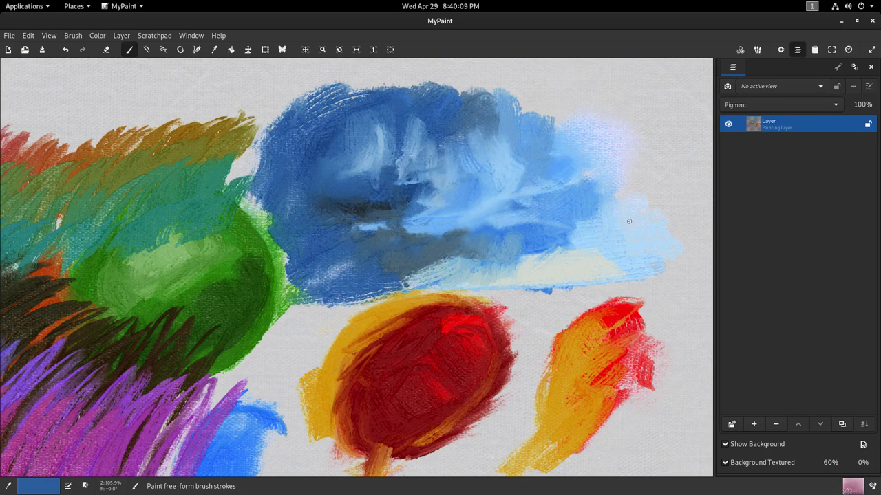
# Set the first Background Textured value to 20%.
pyautogui.click(831, 462)
pyautogui.click(833, 443)
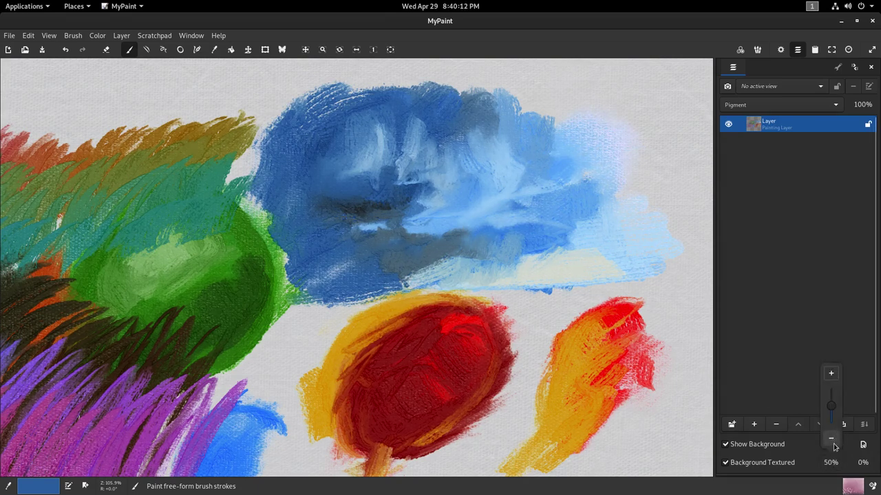
pyautogui.click(833, 443)
pyautogui.click(833, 443)
pyautogui.click(833, 443)
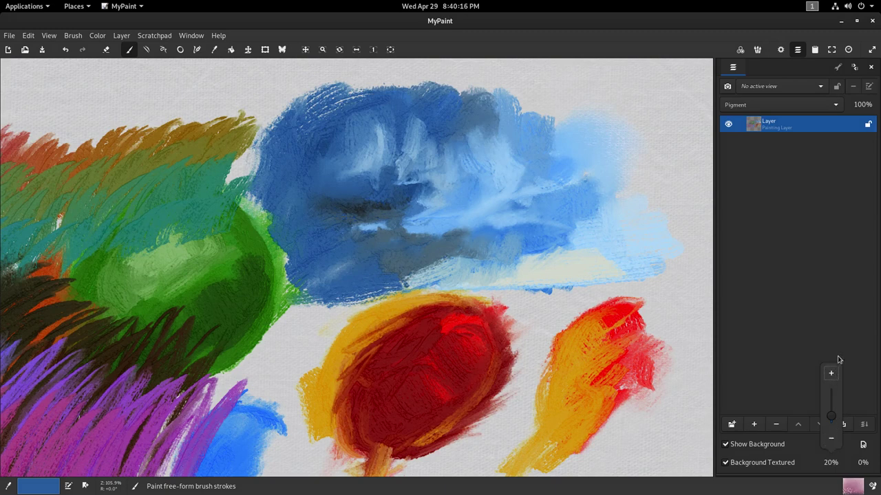
# Switch back to the purple-grey bristle brush and paint a dark blue dab over the patch's pale upper end.
pyautogui.press('b')
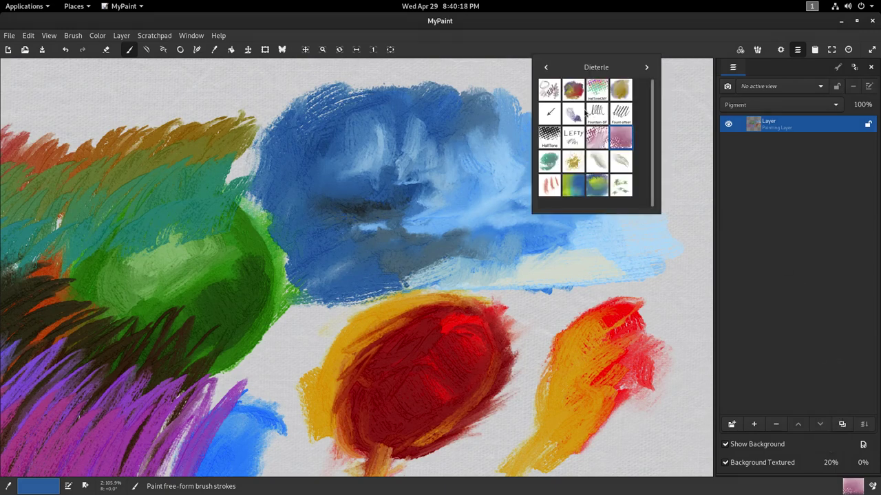
pyautogui.click(575, 103)
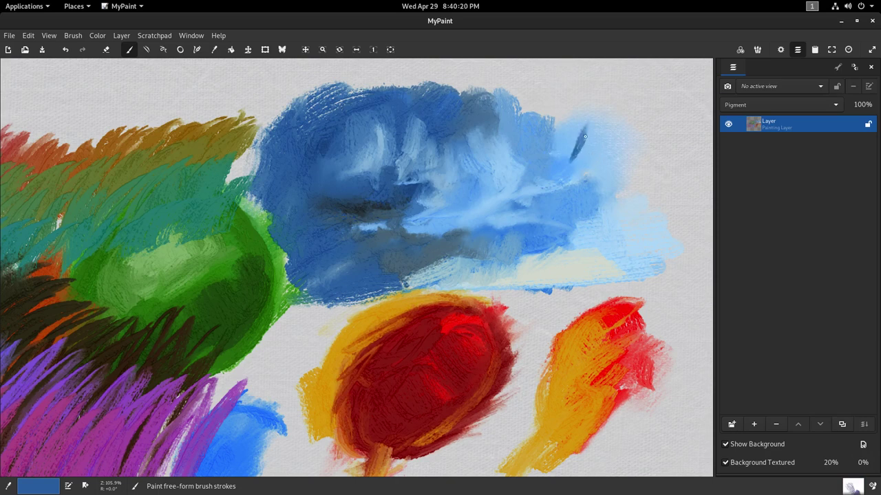
pyautogui.moveTo(585, 136)
pyautogui.mouseDown()
pyautogui.moveTo(591, 148)
pyautogui.moveTo(583, 112)
pyautogui.moveTo(562, 157)
pyautogui.moveTo(615, 141)
pyautogui.moveTo(593, 164)
pyautogui.mouseUp()
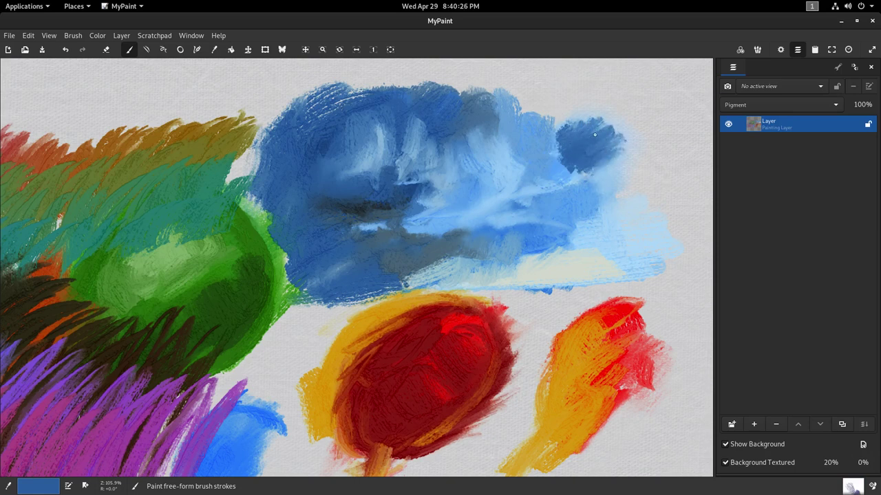
pyautogui.moveTo(594, 134)
pyautogui.mouseDown()
pyautogui.moveTo(576, 166)
pyautogui.moveTo(439, 214)
pyautogui.mouseUp()
pyautogui.moveTo(475, 151)
pyautogui.mouseDown()
pyautogui.moveTo(488, 183)
pyautogui.moveTo(459, 172)
pyautogui.moveTo(517, 141)
pyautogui.moveTo(500, 180)
pyautogui.moveTo(485, 188)
pyautogui.moveTo(509, 169)
pyautogui.moveTo(493, 183)
pyautogui.mouseUp()
# Choose the smooth pink-thumbnail brush, paint a soft blue spot above the dark dab, and blend the two together.
pyautogui.press('b')
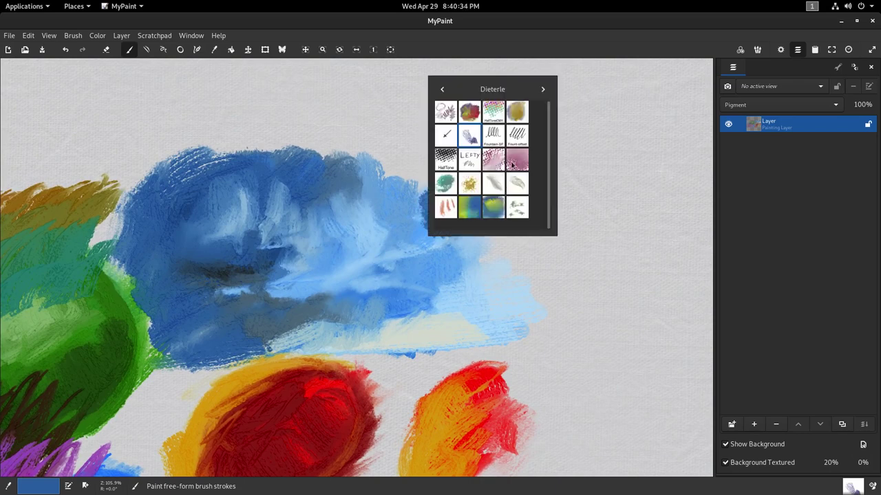
pyautogui.click(496, 160)
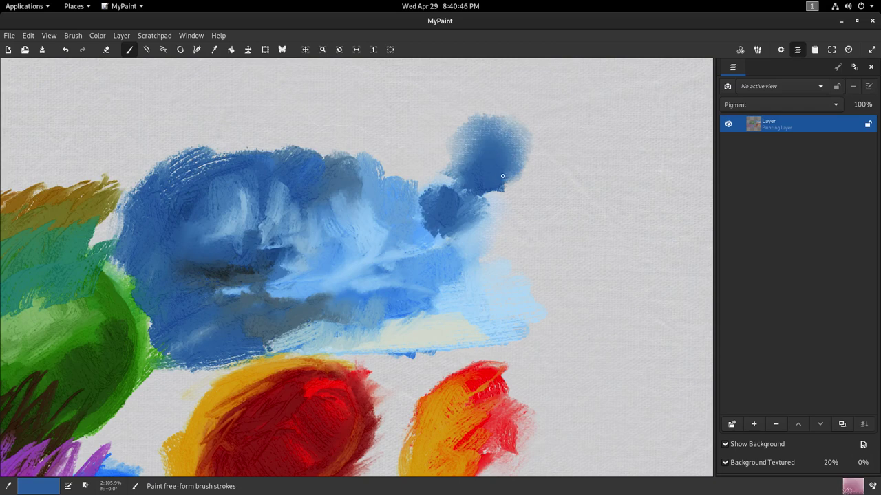
pyautogui.moveTo(502, 176); pyautogui.dragTo(480, 192)
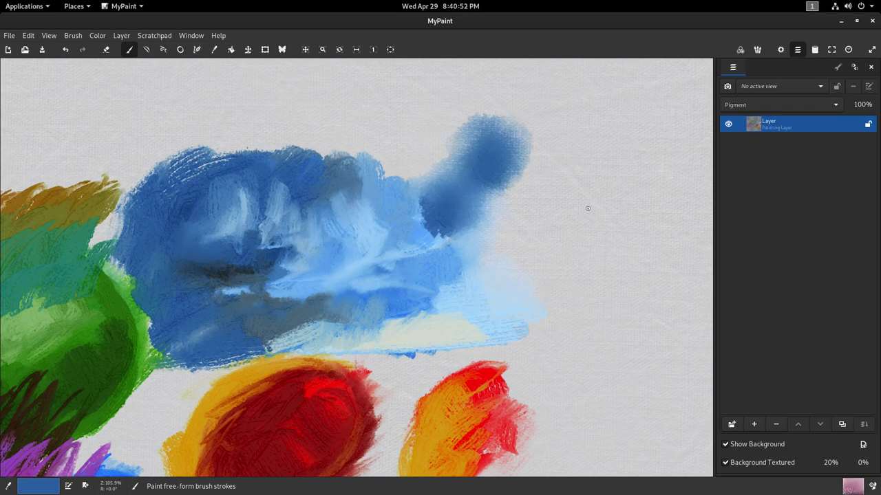
pyautogui.moveTo(572, 209); pyautogui.dragTo(546, 207)
pyautogui.moveTo(546, 216); pyautogui.dragTo(524, 214)
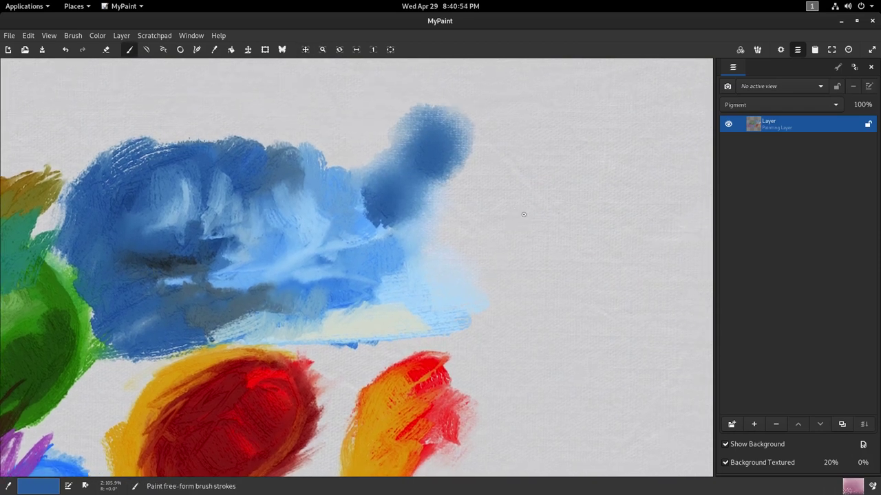
# Pick a burnt orange from the palette and select the purple-grey bristle brush in the Dieterle set.
pyautogui.press('b')
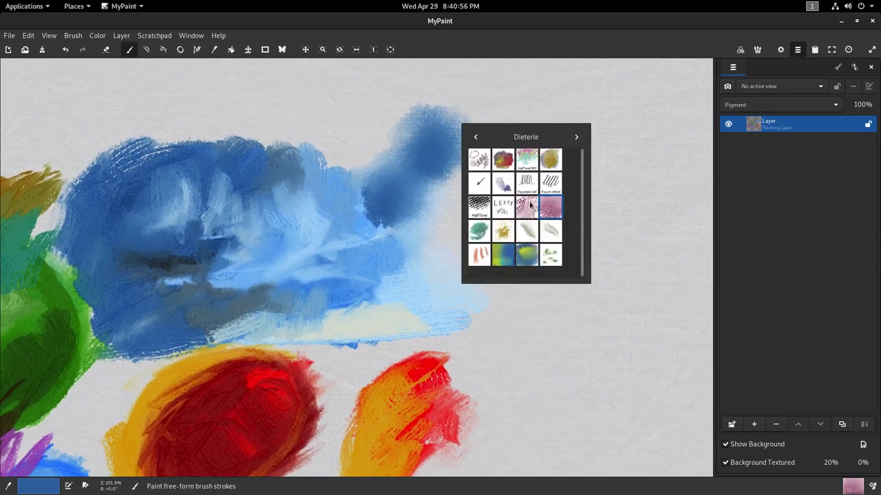
pyautogui.press('v')
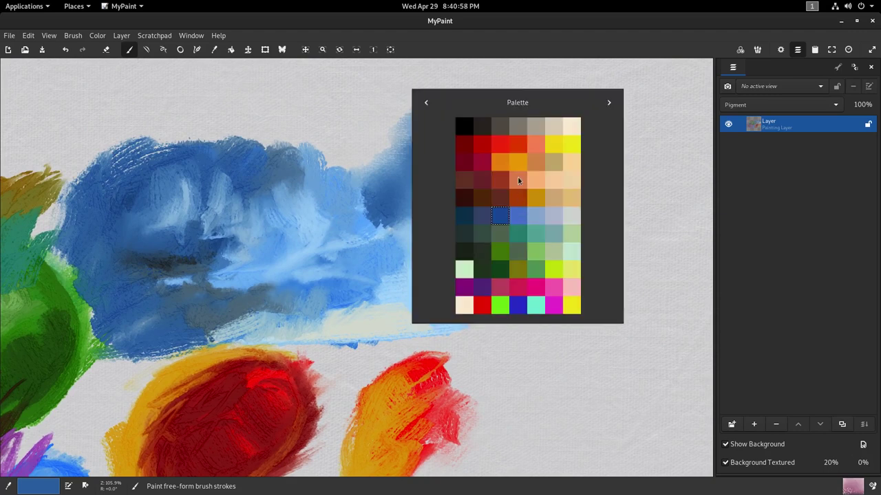
pyautogui.click(517, 200)
pyautogui.press('b')
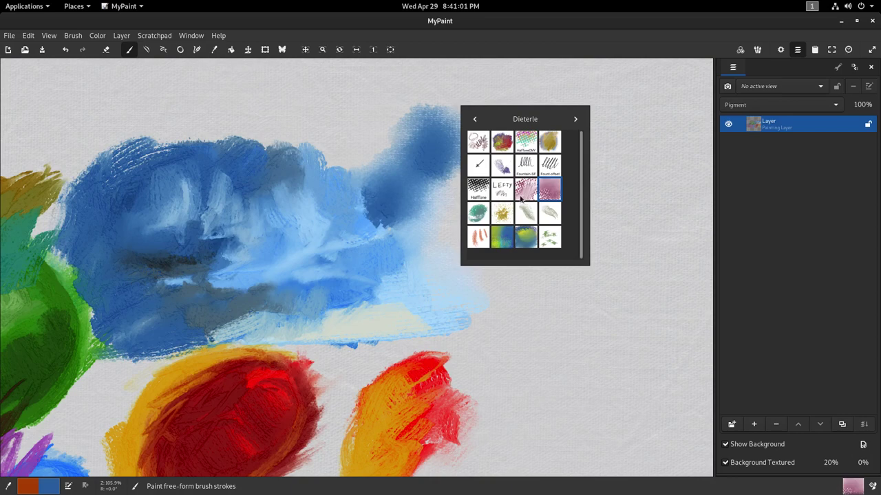
pyautogui.click(501, 165)
# Choose the speckled pink-thumbnail brush and smear a pale diagonal streak from the blank canvas across the purple strokes.
pyautogui.moveTo(560, 175); pyautogui.dragTo(509, 211)
pyautogui.moveTo(512, 200); pyautogui.dragTo(582, 102)
pyautogui.moveTo(485, 229)
pyautogui.mouseDown()
pyautogui.moveTo(522, 212)
pyautogui.moveTo(641, 198)
pyautogui.mouseUp()
pyautogui.moveTo(433, 222); pyautogui.dragTo(575, 232)
pyautogui.moveTo(522, 223)
pyautogui.mouseDown()
pyautogui.moveTo(527, 193)
pyautogui.moveTo(516, 243)
pyautogui.moveTo(473, 255)
pyautogui.mouseUp()
pyautogui.press('b')
pyautogui.click(472, 256)
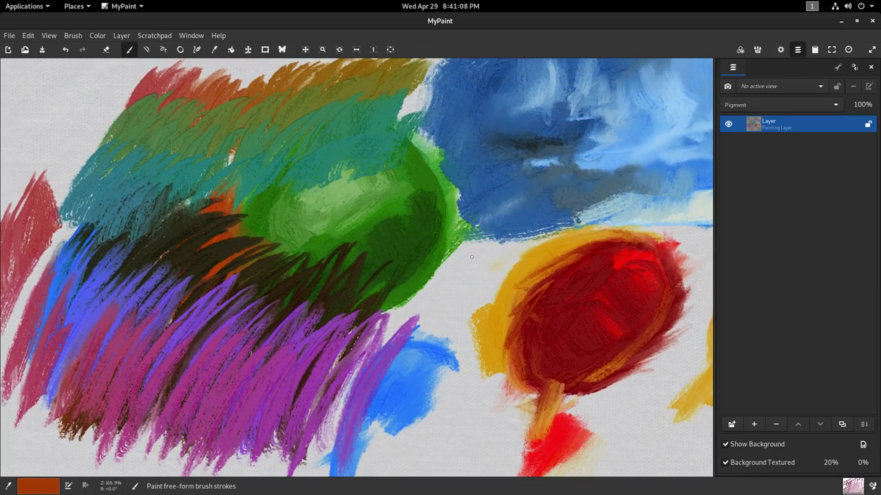
pyautogui.moveTo(407, 303)
pyautogui.mouseDown()
pyautogui.moveTo(429, 303)
pyautogui.moveTo(301, 350)
pyautogui.mouseUp()
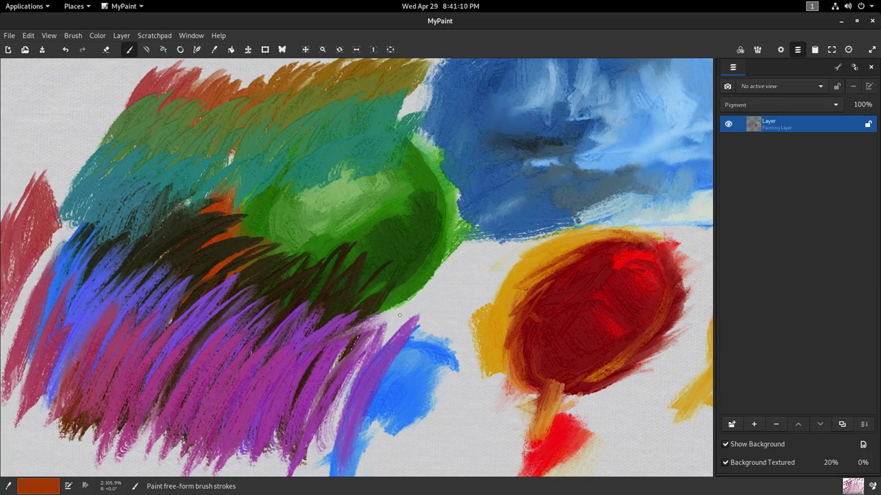
pyautogui.moveTo(389, 316); pyautogui.dragTo(284, 362)
pyautogui.moveTo(388, 324)
pyautogui.mouseDown()
pyautogui.moveTo(271, 365)
pyautogui.moveTo(361, 326)
pyautogui.moveTo(224, 386)
pyautogui.moveTo(358, 333)
pyautogui.moveTo(389, 310)
pyautogui.moveTo(216, 386)
pyautogui.moveTo(351, 326)
pyautogui.moveTo(280, 363)
pyautogui.mouseUp()
pyautogui.scroll(3, 405, 284)
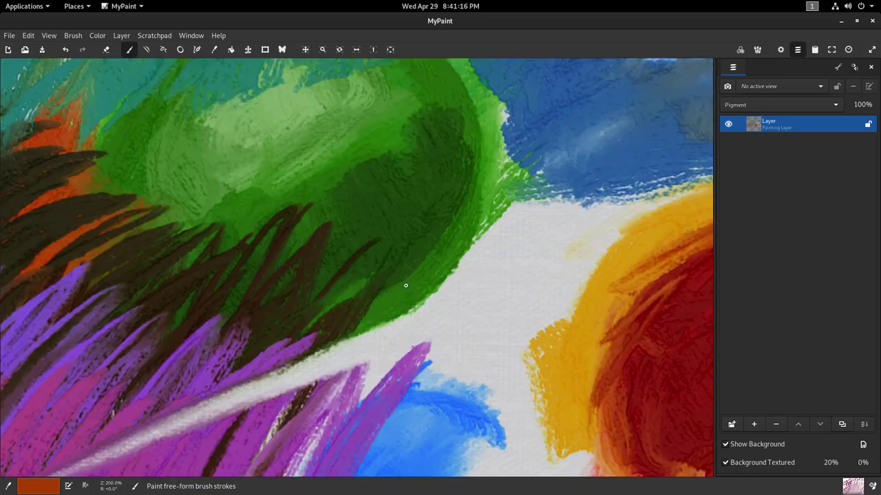
pyautogui.scroll(-1, 408, 283)
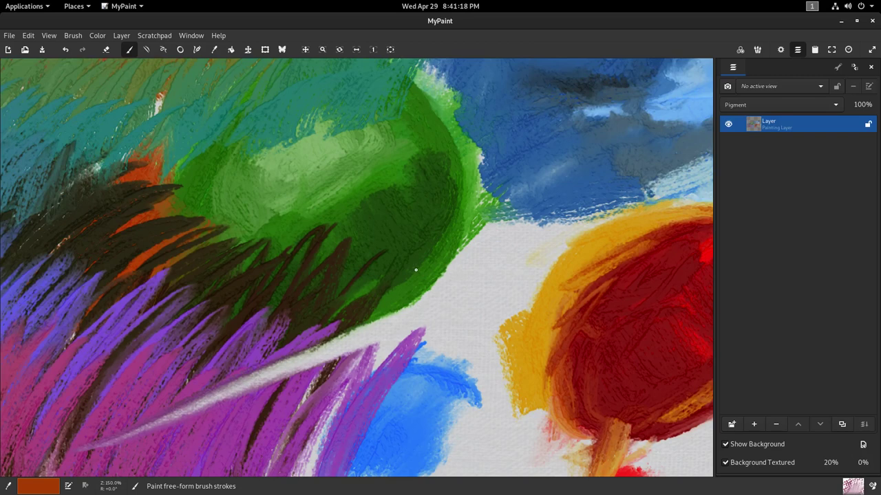
# Smear a pale streak from the blank canvas across the green oval, blend it with short strokes, and feather the dark red oval's yellow edge outward.
pyautogui.scroll(-1, 415, 274)
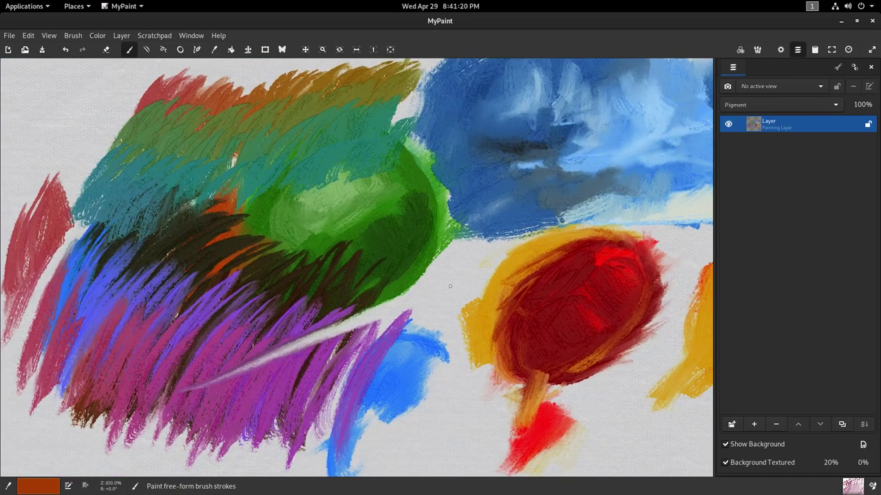
pyautogui.moveTo(430, 260)
pyautogui.mouseDown()
pyautogui.moveTo(327, 272)
pyautogui.moveTo(422, 264)
pyautogui.moveTo(341, 262)
pyautogui.moveTo(327, 276)
pyautogui.moveTo(389, 263)
pyautogui.moveTo(360, 264)
pyautogui.mouseUp()
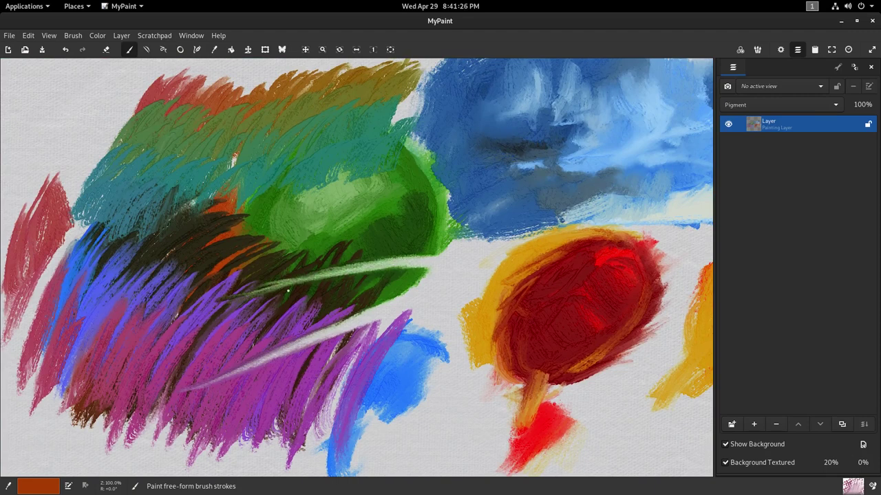
pyautogui.moveTo(288, 291)
pyautogui.mouseDown()
pyautogui.moveTo(308, 269)
pyautogui.moveTo(430, 260)
pyautogui.moveTo(282, 283)
pyautogui.moveTo(318, 268)
pyautogui.moveTo(406, 261)
pyautogui.moveTo(362, 270)
pyautogui.moveTo(315, 297)
pyautogui.moveTo(278, 295)
pyautogui.mouseUp()
pyautogui.moveTo(508, 280); pyautogui.dragTo(446, 263)
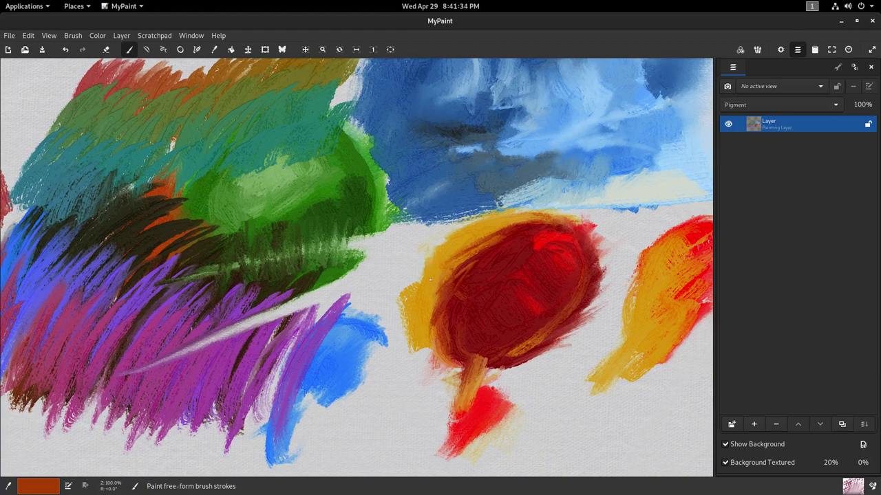
pyautogui.moveTo(408, 286)
pyautogui.mouseDown()
pyautogui.moveTo(434, 283)
pyautogui.moveTo(414, 357)
pyautogui.mouseUp()
# Set the background texture strength to 40% and smear pale yellow streaks from the blank canvas across the dark red oval.
pyautogui.click(830, 462)
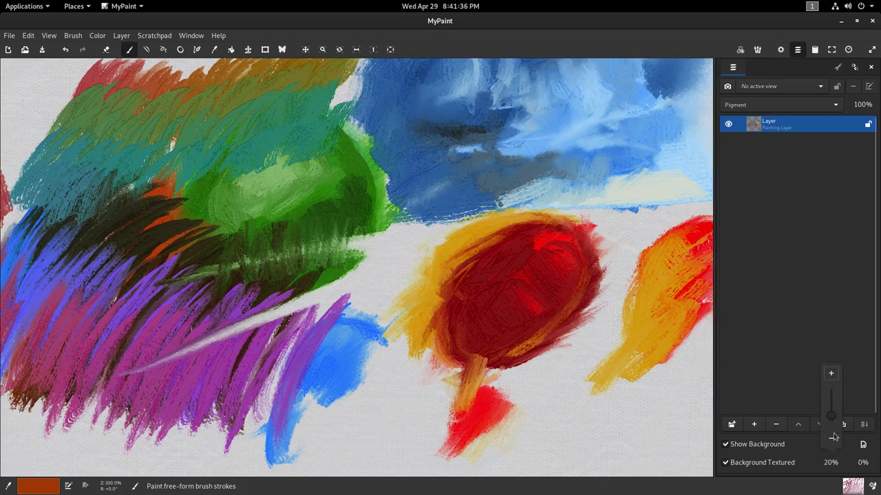
pyautogui.click(830, 373)
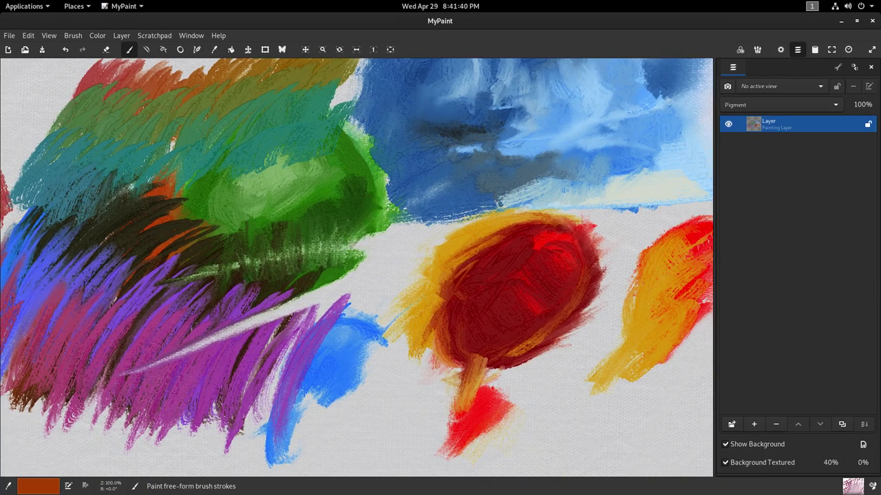
pyautogui.moveTo(485, 287)
pyautogui.mouseDown()
pyautogui.moveTo(408, 319)
pyautogui.moveTo(486, 274)
pyautogui.moveTo(409, 308)
pyautogui.moveTo(414, 303)
pyautogui.moveTo(498, 271)
pyautogui.moveTo(406, 312)
pyautogui.moveTo(417, 301)
pyautogui.moveTo(477, 277)
pyautogui.moveTo(412, 314)
pyautogui.mouseUp()
pyautogui.moveTo(481, 274); pyautogui.dragTo(444, 289)
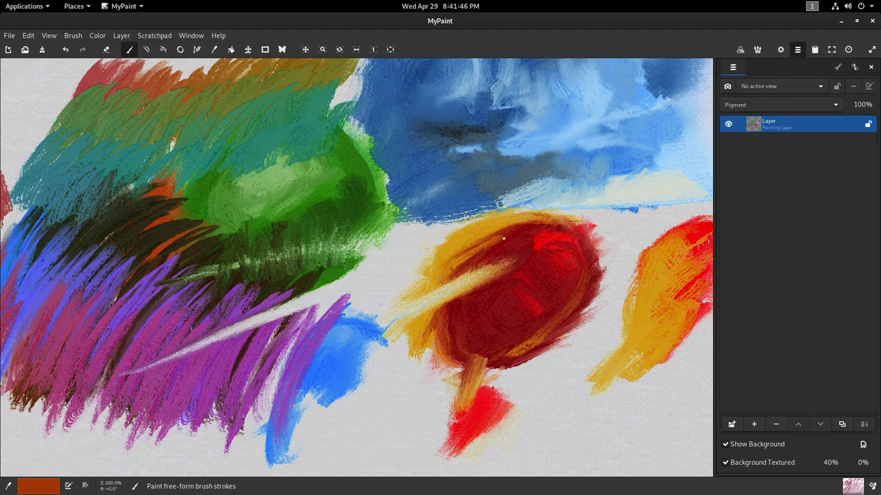
pyautogui.moveTo(511, 235)
pyautogui.mouseDown()
pyautogui.moveTo(425, 304)
pyautogui.moveTo(540, 252)
pyautogui.moveTo(483, 281)
pyautogui.mouseUp()
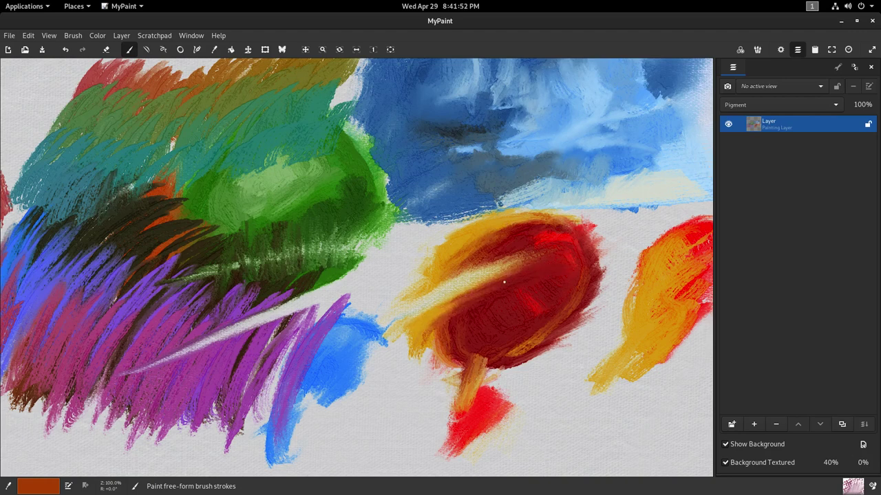
pyautogui.moveTo(546, 265); pyautogui.dragTo(487, 272)
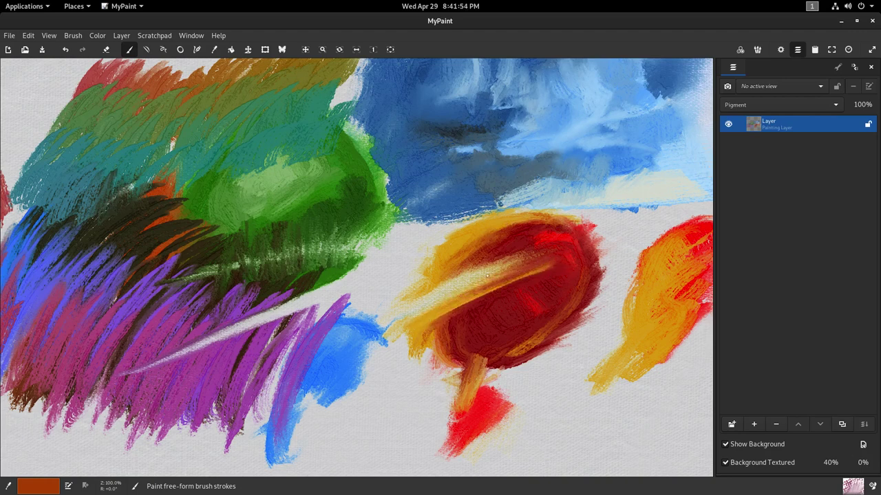
pyautogui.moveTo(507, 241)
pyautogui.mouseDown()
pyautogui.moveTo(451, 269)
pyautogui.moveTo(445, 235)
pyautogui.moveTo(469, 173)
pyautogui.mouseUp()
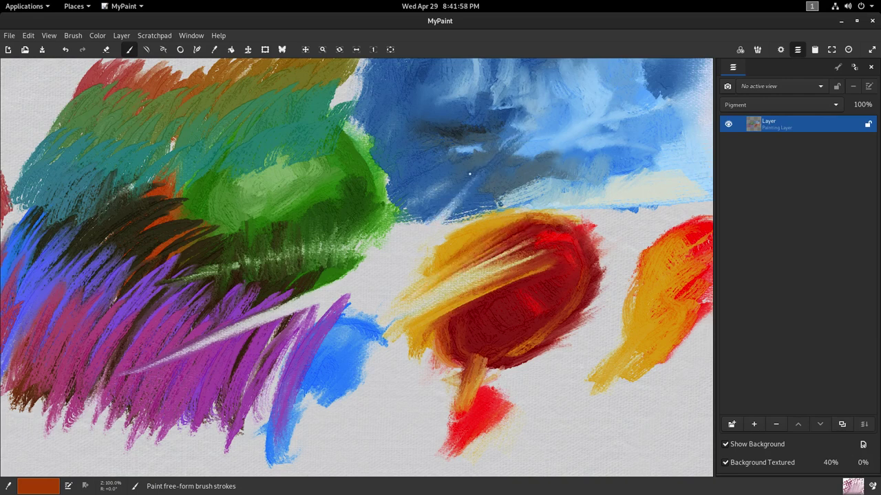
# Smear blank-canvas streaks up into the blue patch and blend the lower green and purple strokes toward the bare canvas.
pyautogui.moveTo(426, 221)
pyautogui.mouseDown()
pyautogui.moveTo(460, 143)
pyautogui.moveTo(410, 213)
pyautogui.moveTo(444, 163)
pyautogui.moveTo(423, 209)
pyautogui.moveTo(485, 146)
pyautogui.moveTo(543, 141)
pyautogui.mouseUp()
pyautogui.moveTo(453, 216); pyautogui.dragTo(513, 166)
pyautogui.moveTo(412, 239)
pyautogui.mouseDown()
pyautogui.moveTo(477, 118)
pyautogui.moveTo(399, 236)
pyautogui.moveTo(456, 125)
pyautogui.moveTo(436, 131)
pyautogui.moveTo(422, 181)
pyautogui.moveTo(282, 270)
pyautogui.moveTo(383, 245)
pyautogui.moveTo(218, 262)
pyautogui.moveTo(321, 245)
pyautogui.moveTo(292, 296)
pyautogui.moveTo(298, 308)
pyautogui.moveTo(364, 254)
pyautogui.moveTo(348, 344)
pyautogui.moveTo(318, 268)
pyautogui.moveTo(316, 366)
pyautogui.moveTo(268, 308)
pyautogui.moveTo(274, 378)
pyautogui.moveTo(222, 367)
pyautogui.moveTo(273, 313)
pyautogui.moveTo(203, 383)
pyautogui.mouseUp()
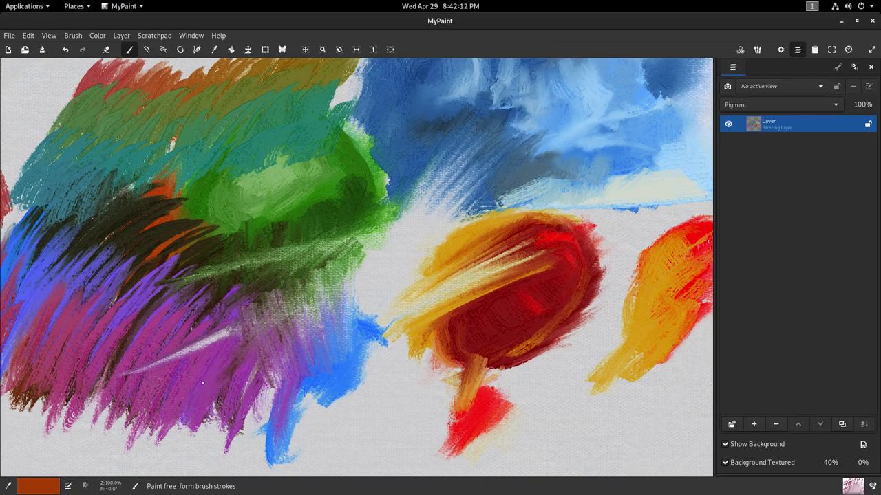
# Feather the olive-brown strokes upward and blend the blue, green, red and purple areas with curved strokes.
pyautogui.scroll(2, 263, 281)
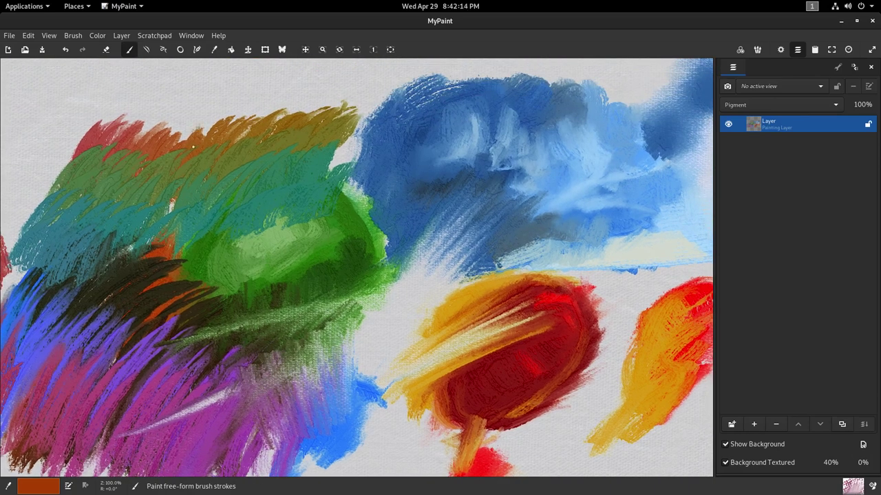
pyautogui.moveTo(225, 98)
pyautogui.mouseDown()
pyautogui.moveTo(207, 128)
pyautogui.moveTo(179, 145)
pyautogui.moveTo(235, 114)
pyautogui.moveTo(271, 121)
pyautogui.moveTo(351, 100)
pyautogui.mouseUp()
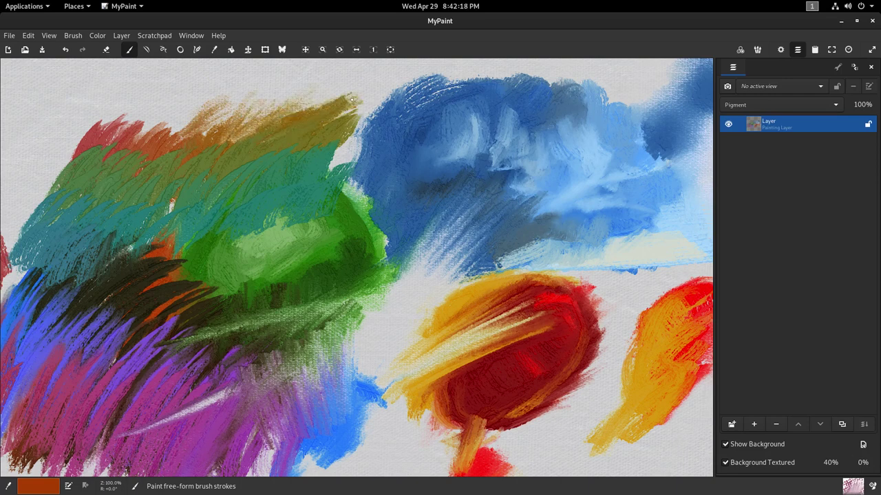
pyautogui.moveTo(343, 133)
pyautogui.mouseDown()
pyautogui.moveTo(376, 138)
pyautogui.moveTo(356, 165)
pyautogui.moveTo(389, 135)
pyautogui.moveTo(388, 149)
pyautogui.moveTo(372, 142)
pyautogui.moveTo(325, 216)
pyautogui.moveTo(400, 204)
pyautogui.moveTo(506, 239)
pyautogui.moveTo(514, 269)
pyautogui.moveTo(531, 264)
pyautogui.moveTo(558, 288)
pyautogui.moveTo(592, 267)
pyautogui.moveTo(541, 302)
pyautogui.moveTo(628, 280)
pyautogui.moveTo(618, 301)
pyautogui.moveTo(551, 357)
pyautogui.moveTo(519, 431)
pyautogui.moveTo(545, 410)
pyautogui.moveTo(540, 402)
pyautogui.moveTo(463, 439)
pyautogui.moveTo(489, 407)
pyautogui.moveTo(457, 414)
pyautogui.moveTo(437, 398)
pyautogui.moveTo(426, 413)
pyautogui.moveTo(405, 409)
pyautogui.moveTo(418, 366)
pyautogui.moveTo(467, 338)
pyautogui.moveTo(507, 353)
pyautogui.moveTo(488, 405)
pyautogui.moveTo(445, 428)
pyautogui.moveTo(395, 366)
pyautogui.moveTo(423, 332)
pyautogui.moveTo(512, 353)
pyautogui.moveTo(462, 422)
pyautogui.moveTo(472, 235)
pyautogui.moveTo(536, 297)
pyautogui.moveTo(445, 219)
pyautogui.moveTo(269, 255)
pyautogui.moveTo(376, 195)
pyautogui.moveTo(331, 281)
pyautogui.moveTo(225, 346)
pyautogui.moveTo(196, 264)
pyautogui.moveTo(258, 246)
pyautogui.moveTo(242, 317)
pyautogui.moveTo(143, 391)
pyautogui.moveTo(99, 338)
pyautogui.moveTo(167, 277)
pyautogui.moveTo(175, 390)
pyautogui.moveTo(64, 410)
pyautogui.moveTo(107, 357)
pyautogui.moveTo(191, 344)
pyautogui.moveTo(235, 356)
pyautogui.moveTo(230, 417)
pyautogui.moveTo(251, 375)
pyautogui.moveTo(254, 287)
pyautogui.moveTo(276, 357)
pyautogui.moveTo(324, 276)
pyautogui.moveTo(202, 184)
pyautogui.moveTo(103, 275)
pyautogui.moveTo(158, 310)
pyautogui.moveTo(244, 275)
pyautogui.moveTo(280, 316)
pyautogui.moveTo(379, 258)
pyautogui.moveTo(358, 227)
pyautogui.moveTo(452, 141)
pyautogui.moveTo(520, 175)
pyautogui.moveTo(550, 206)
pyautogui.moveTo(530, 156)
pyautogui.moveTo(440, 169)
pyautogui.moveTo(412, 138)
pyautogui.moveTo(299, 252)
pyautogui.mouseUp()
pyautogui.moveTo(207, 208)
pyautogui.mouseDown()
pyautogui.moveTo(129, 220)
pyautogui.moveTo(91, 178)
pyautogui.mouseUp()
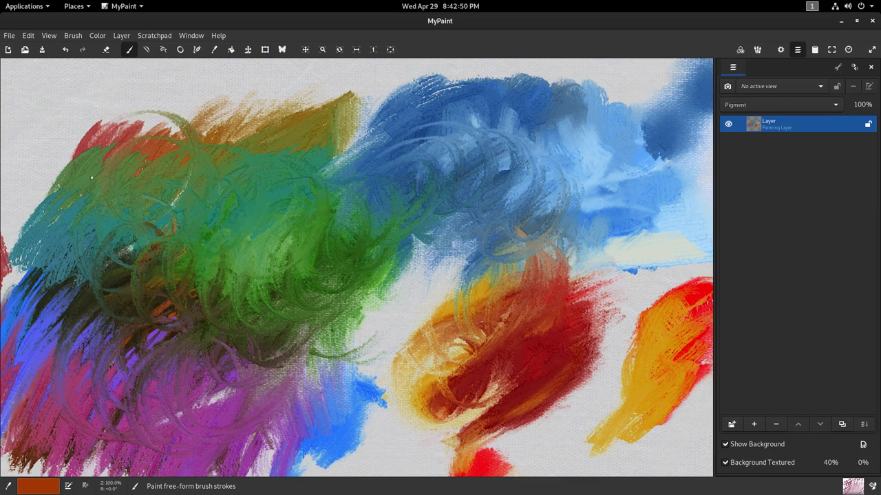
# Cover the whole painting with long sweeping arcs that drag the colours into one another and over the bare canvas.
pyautogui.moveTo(85, 120)
pyautogui.mouseDown()
pyautogui.moveTo(48, 220)
pyautogui.moveTo(159, 138)
pyautogui.moveTo(264, 111)
pyautogui.moveTo(357, 135)
pyautogui.moveTo(388, 91)
pyautogui.moveTo(444, 72)
pyautogui.moveTo(492, 77)
pyautogui.mouseUp()
pyautogui.moveTo(510, 75)
pyautogui.mouseDown()
pyautogui.moveTo(507, 122)
pyautogui.moveTo(484, 180)
pyautogui.moveTo(457, 158)
pyautogui.moveTo(536, 169)
pyautogui.moveTo(547, 206)
pyautogui.moveTo(645, 201)
pyautogui.moveTo(653, 159)
pyautogui.moveTo(633, 227)
pyautogui.moveTo(571, 351)
pyautogui.moveTo(581, 369)
pyautogui.moveTo(494, 340)
pyautogui.moveTo(332, 407)
pyautogui.mouseUp()
pyautogui.moveTo(315, 361); pyautogui.dragTo(301, 202)
pyautogui.moveTo(359, 309)
pyautogui.mouseDown()
pyautogui.moveTo(481, 344)
pyautogui.moveTo(523, 310)
pyautogui.moveTo(598, 275)
pyautogui.moveTo(537, 364)
pyautogui.moveTo(379, 282)
pyautogui.moveTo(323, 297)
pyautogui.moveTo(241, 288)
pyautogui.moveTo(224, 297)
pyautogui.mouseUp()
pyautogui.moveTo(132, 333); pyautogui.dragTo(248, 314)
pyautogui.moveTo(169, 322)
pyautogui.mouseDown()
pyautogui.moveTo(144, 287)
pyautogui.moveTo(142, 338)
pyautogui.moveTo(145, 329)
pyautogui.moveTo(206, 403)
pyautogui.moveTo(303, 385)
pyautogui.moveTo(358, 412)
pyautogui.moveTo(415, 425)
pyautogui.moveTo(385, 358)
pyautogui.moveTo(522, 323)
pyautogui.moveTo(571, 344)
pyautogui.moveTo(439, 267)
pyautogui.moveTo(275, 324)
pyautogui.moveTo(130, 240)
pyautogui.moveTo(49, 275)
pyautogui.moveTo(160, 220)
pyautogui.moveTo(69, 261)
pyautogui.moveTo(110, 406)
pyautogui.moveTo(227, 412)
pyautogui.moveTo(53, 408)
pyautogui.moveTo(158, 386)
pyautogui.moveTo(206, 385)
pyautogui.moveTo(303, 412)
pyautogui.moveTo(288, 435)
pyautogui.moveTo(482, 206)
pyautogui.moveTo(578, 385)
pyautogui.moveTo(495, 262)
pyautogui.moveTo(569, 290)
pyautogui.moveTo(475, 382)
pyautogui.mouseUp()
pyautogui.moveTo(439, 269)
pyautogui.mouseDown()
pyautogui.moveTo(352, 318)
pyautogui.moveTo(384, 323)
pyautogui.mouseUp()
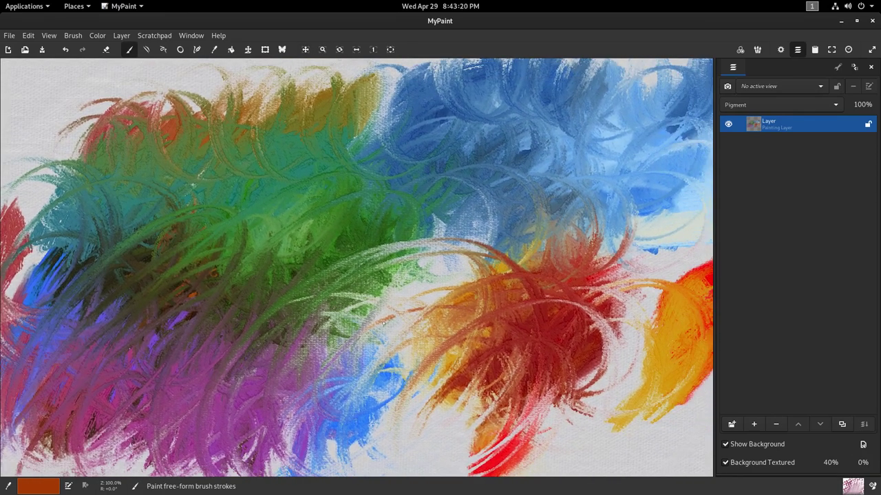
# Change the background pattern to the light beige woven canvas texture.
pyautogui.click(863, 445)
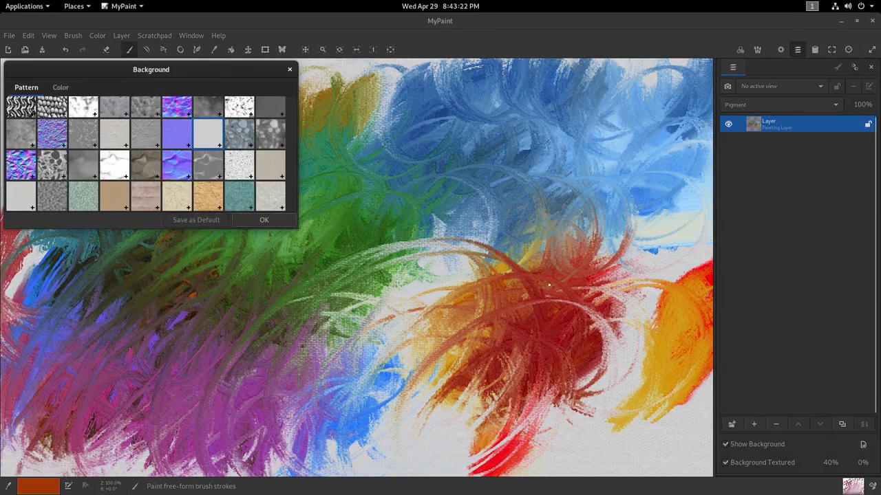
pyautogui.moveTo(294, 200)
pyautogui.mouseDown()
pyautogui.moveTo(295, 137)
pyautogui.moveTo(294, 210)
pyautogui.mouseUp()
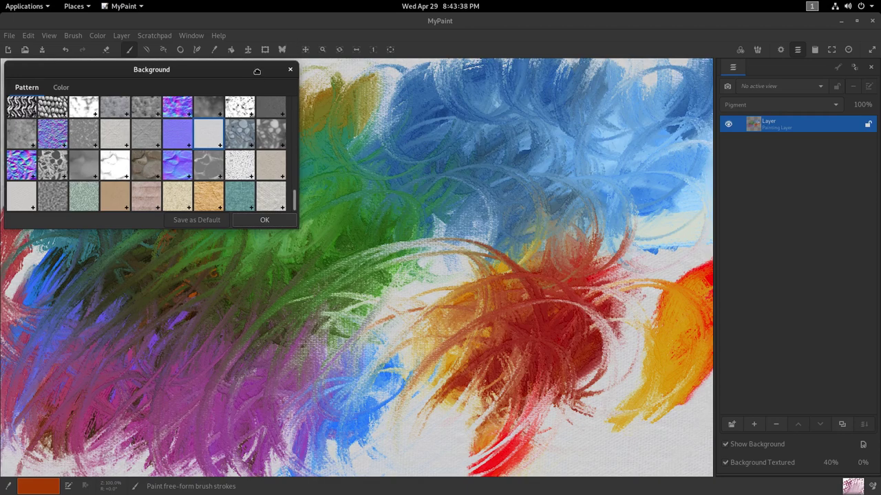
pyautogui.moveTo(256, 71)
pyautogui.mouseDown()
pyautogui.moveTo(269, 90)
pyautogui.moveTo(448, 159)
pyautogui.moveTo(700, 183)
pyautogui.moveTo(252, 79)
pyautogui.mouseUp()
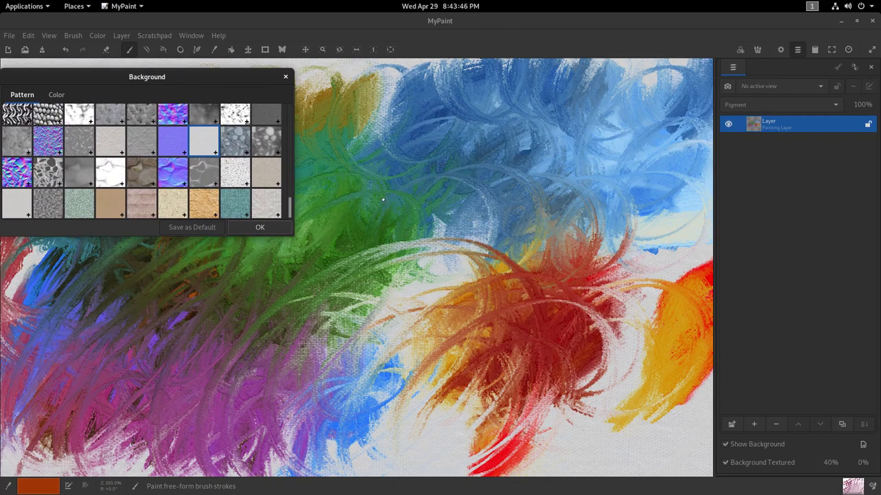
pyautogui.click(262, 204)
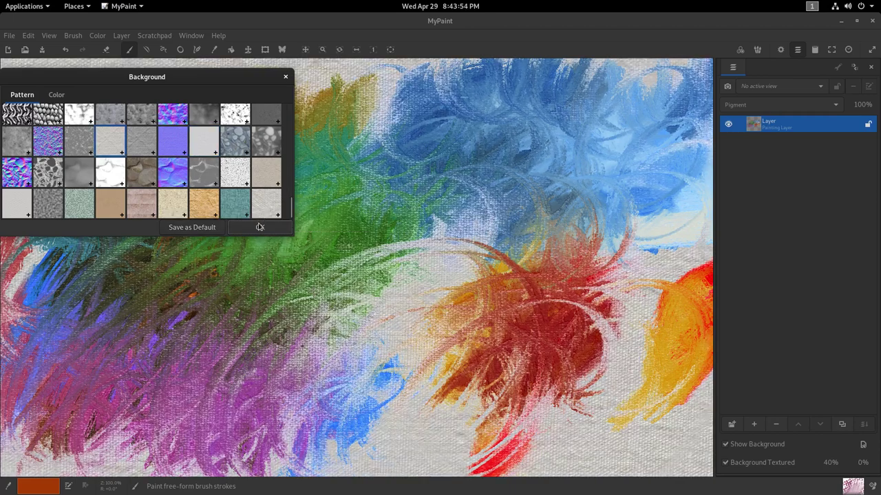
pyautogui.click(260, 227)
pyautogui.moveTo(343, 239); pyautogui.dragTo(322, 213)
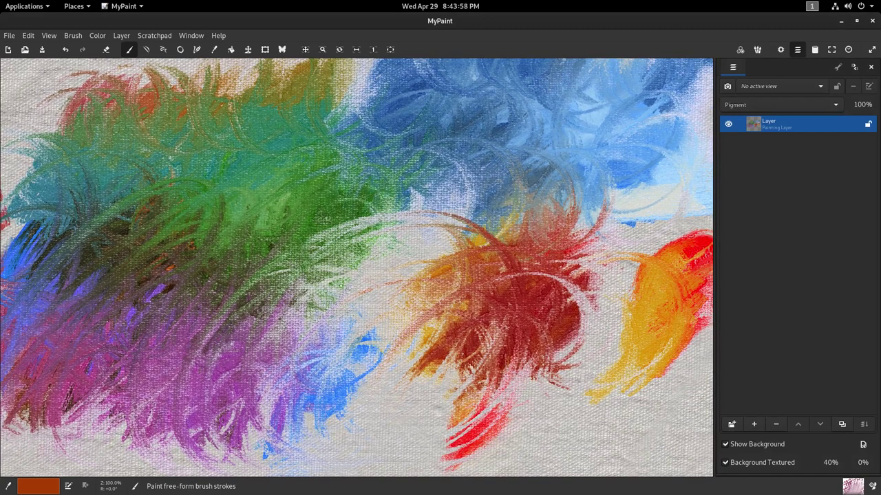
# Lower the background texture strength to 20% and raise the second texture value beside it to 20%.
pyautogui.click(829, 462)
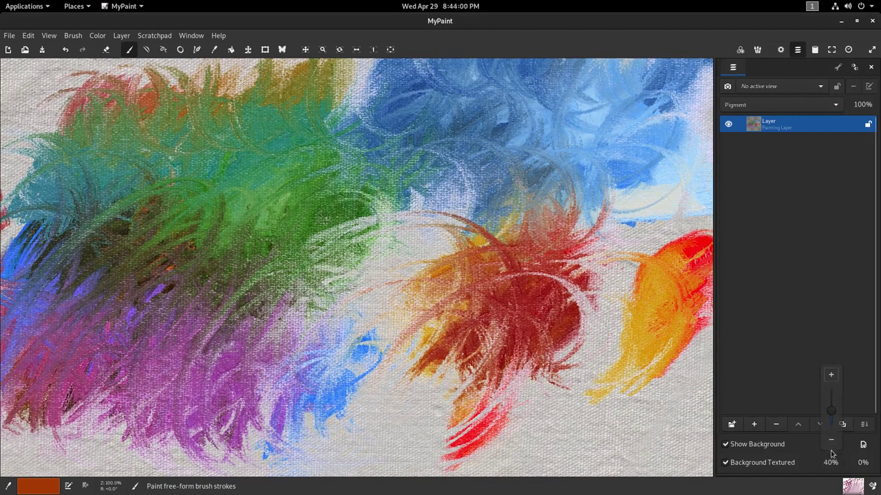
pyautogui.click(831, 441)
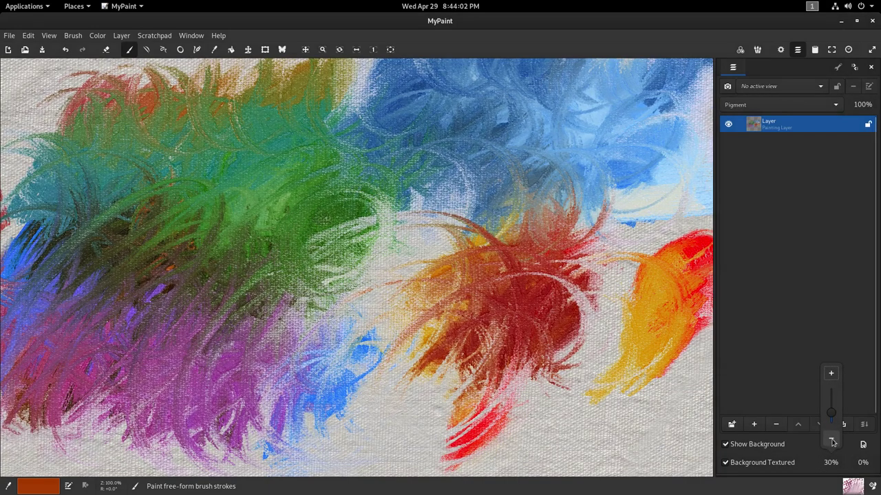
pyautogui.click(831, 441)
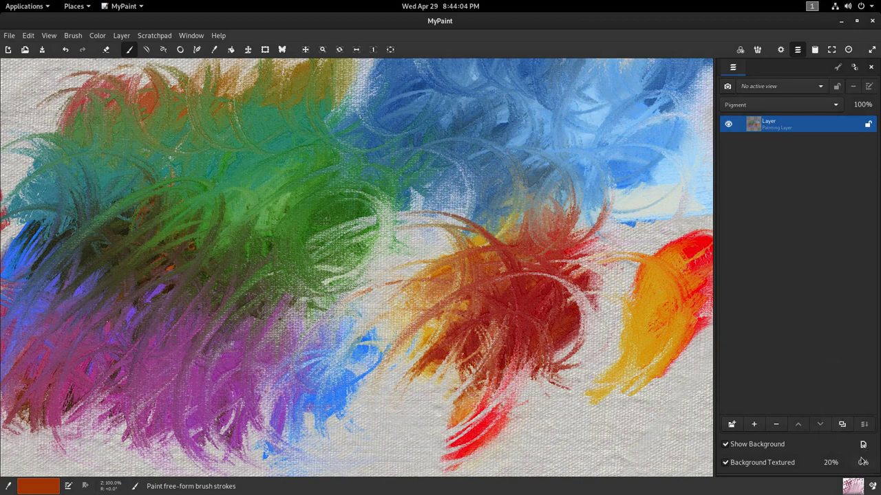
pyautogui.click(862, 462)
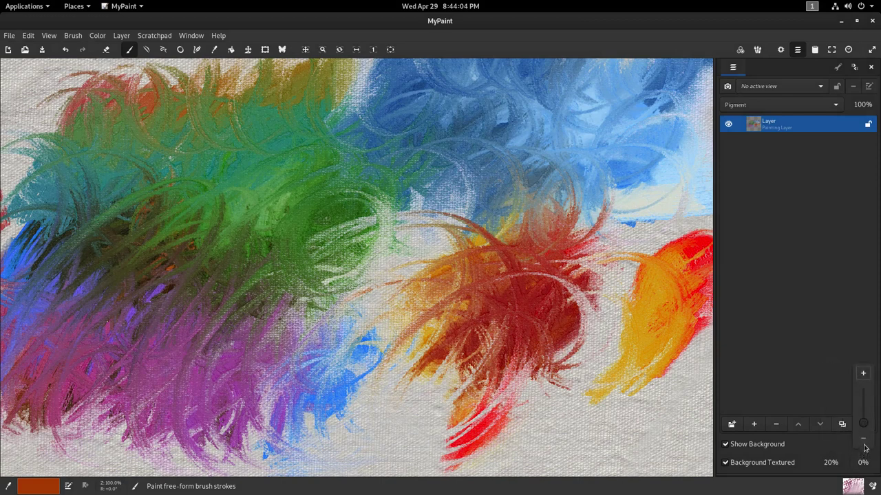
pyautogui.click(859, 389)
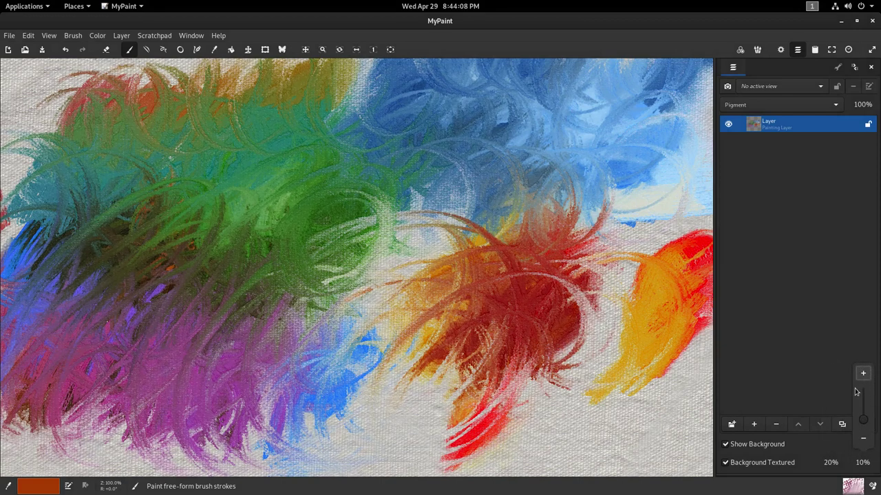
pyautogui.click(537, 306)
# Smear a pale beige diagonal streak down through the teal strokes and a pale upright streak along the green area's edge.
pyautogui.moveTo(233, 189)
pyautogui.mouseDown()
pyautogui.moveTo(289, 209)
pyautogui.moveTo(291, 234)
pyautogui.mouseUp()
pyautogui.scroll(1, 298, 133)
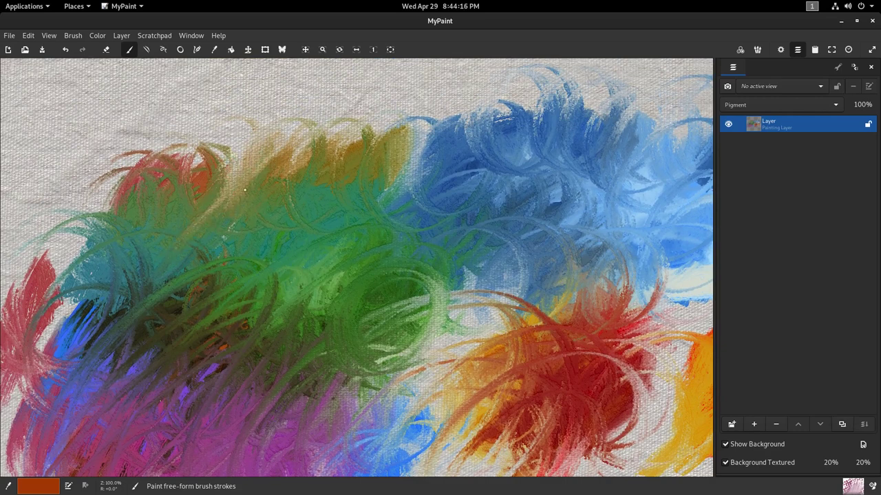
pyautogui.moveTo(258, 148); pyautogui.dragTo(194, 246)
pyautogui.moveTo(212, 210); pyautogui.dragTo(150, 323)
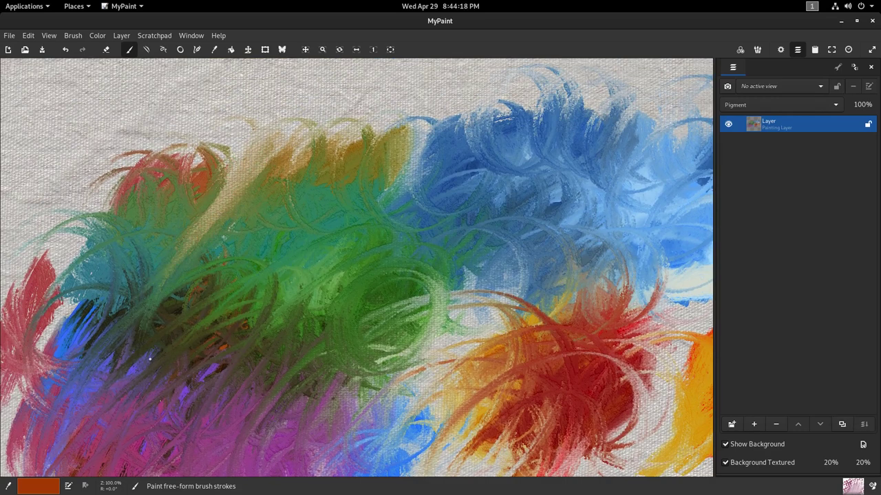
pyautogui.moveTo(218, 335); pyautogui.dragTo(176, 276)
pyautogui.moveTo(376, 274)
pyautogui.mouseDown()
pyautogui.moveTo(382, 222)
pyautogui.moveTo(398, 201)
pyautogui.moveTo(395, 234)
pyautogui.moveTo(434, 187)
pyautogui.moveTo(257, 352)
pyautogui.moveTo(399, 224)
pyautogui.moveTo(420, 151)
pyautogui.mouseUp()
# Smear several near-horizontal streaks across the separate orange and red patch, pulling its colours onto the bare canvas.
pyautogui.scroll(-1, 395, 234)
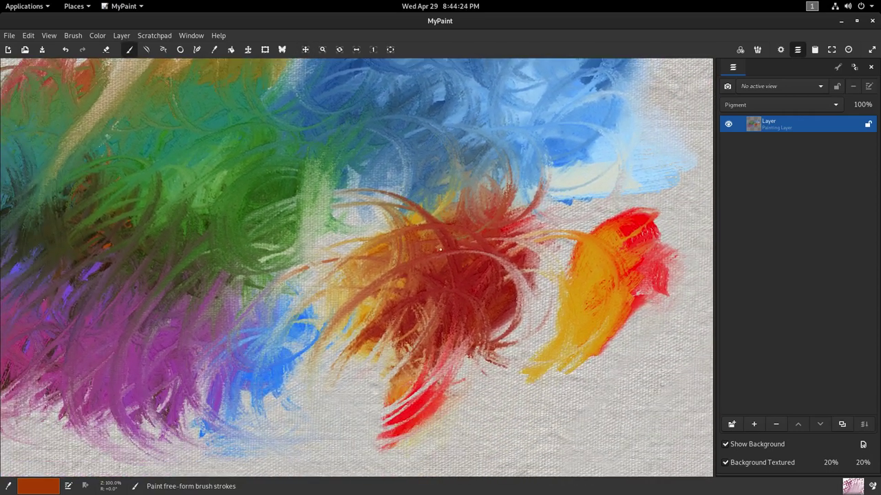
pyautogui.moveTo(541, 301)
pyautogui.mouseDown()
pyautogui.moveTo(584, 308)
pyautogui.moveTo(639, 304)
pyautogui.moveTo(604, 328)
pyautogui.moveTo(612, 333)
pyautogui.moveTo(504, 345)
pyautogui.mouseUp()
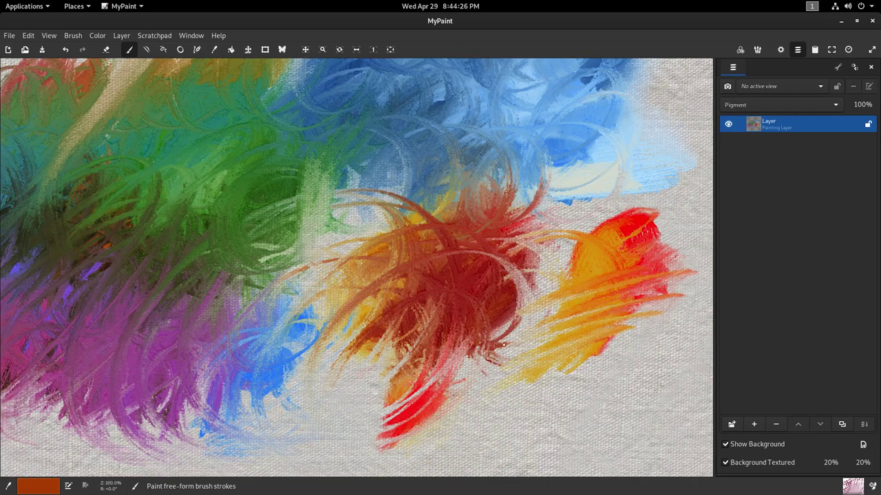
pyautogui.moveTo(405, 273); pyautogui.dragTo(415, 294)
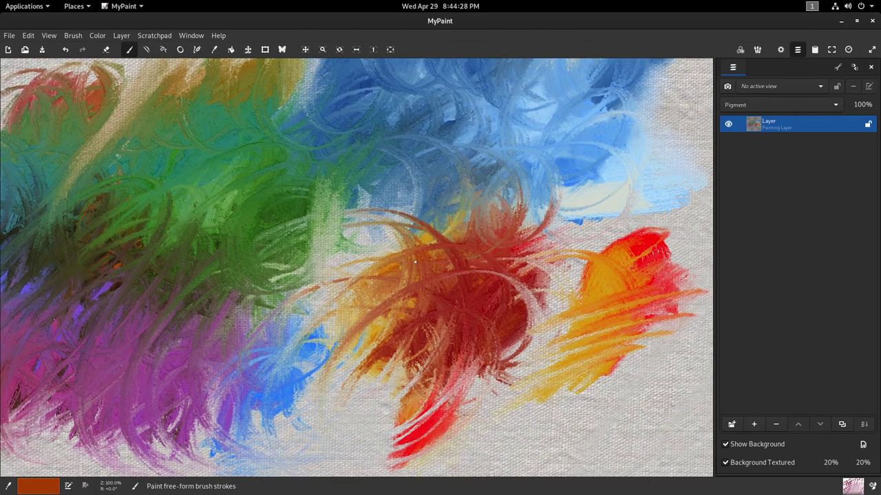